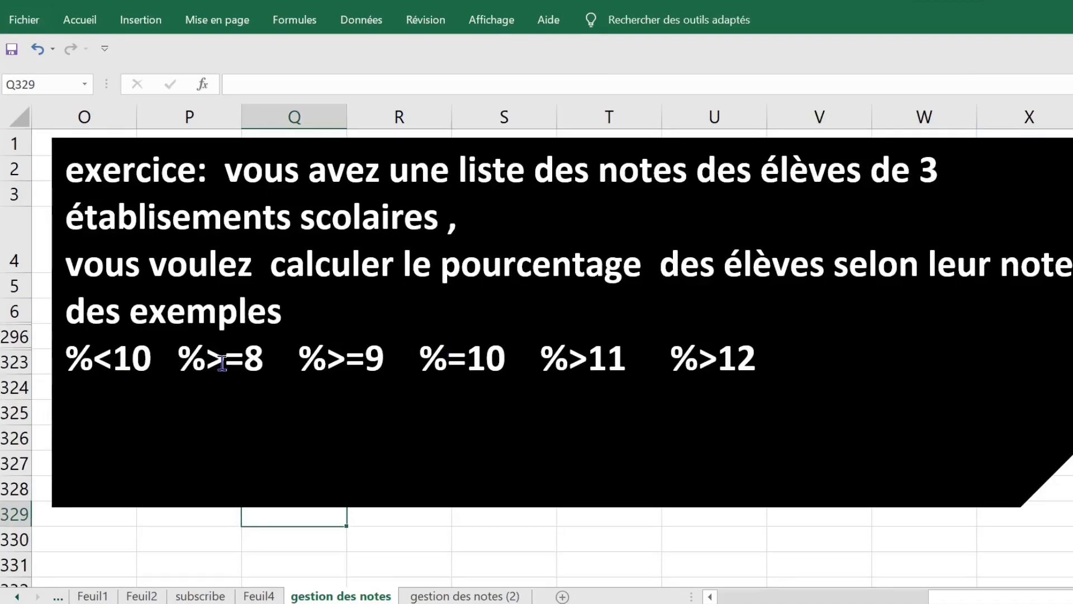
- Unhide the hidden rows of the grades list between rows 5 and 329
left_click(405, 533)
key("ctrl+Home")
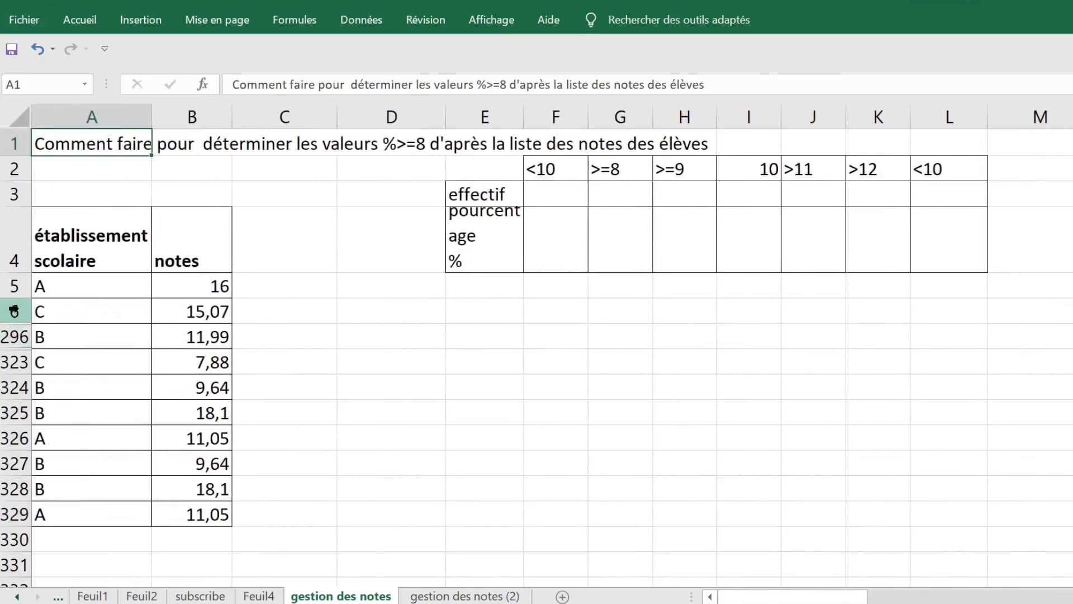
left_click_drag(14, 286, 21, 525)
right_click(27, 336)
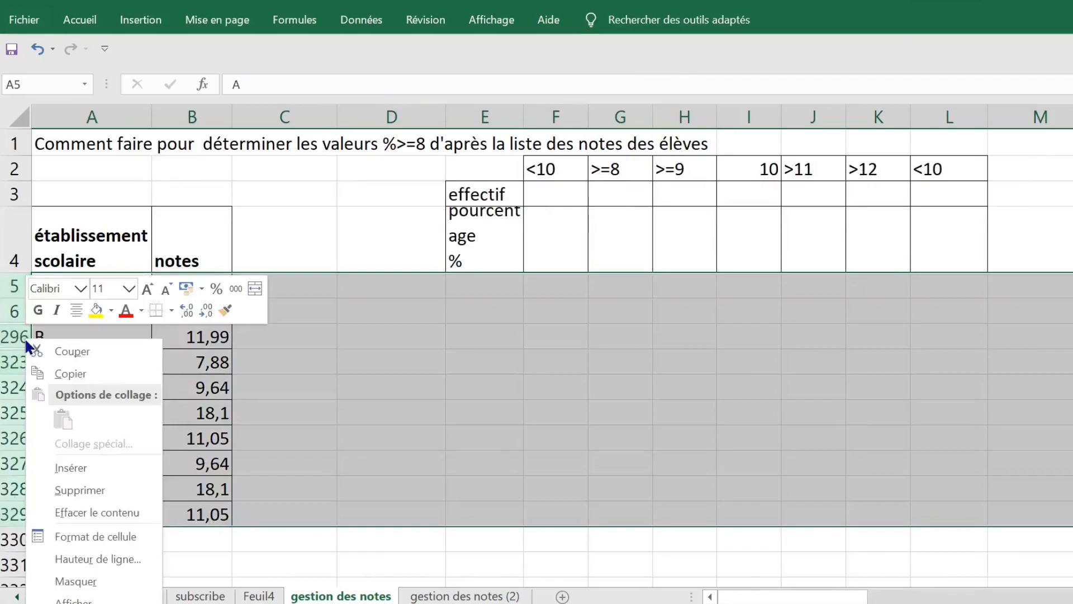
left_click(73, 600)
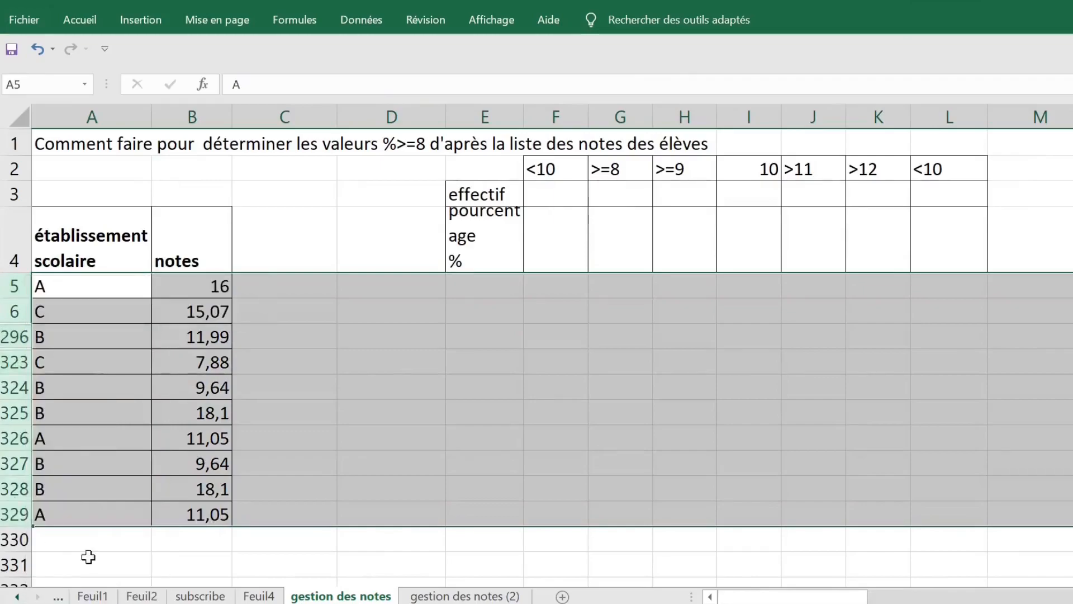
left_click(112, 313)
left_click_drag(78, 254, 99, 430)
- Create named ranges for the whole school and grades table from its top row only, leaving out the left column
left_click(100, 311)
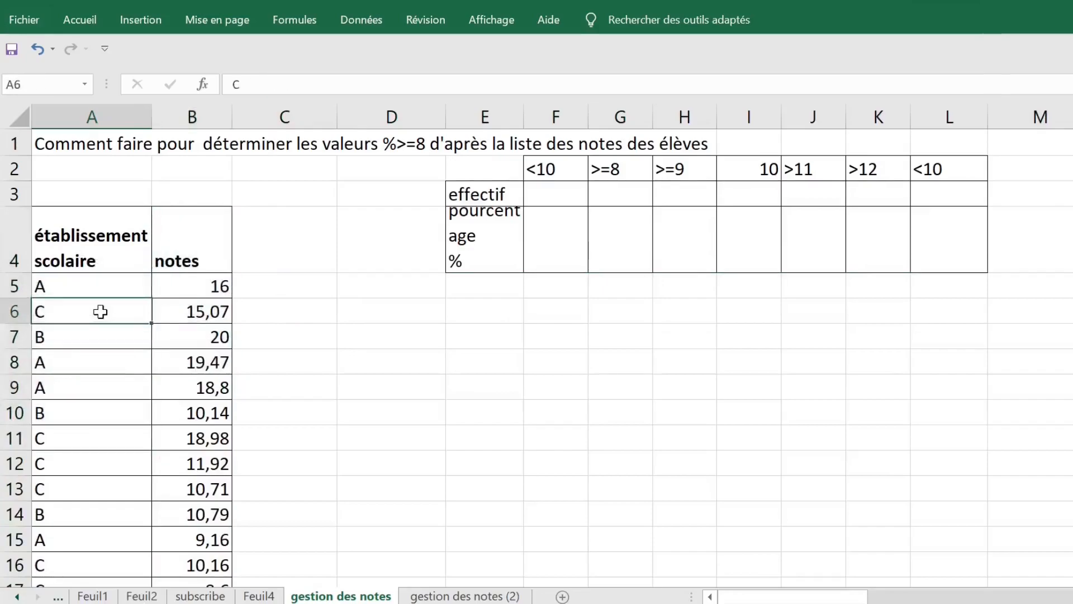
key("ctrl+a")
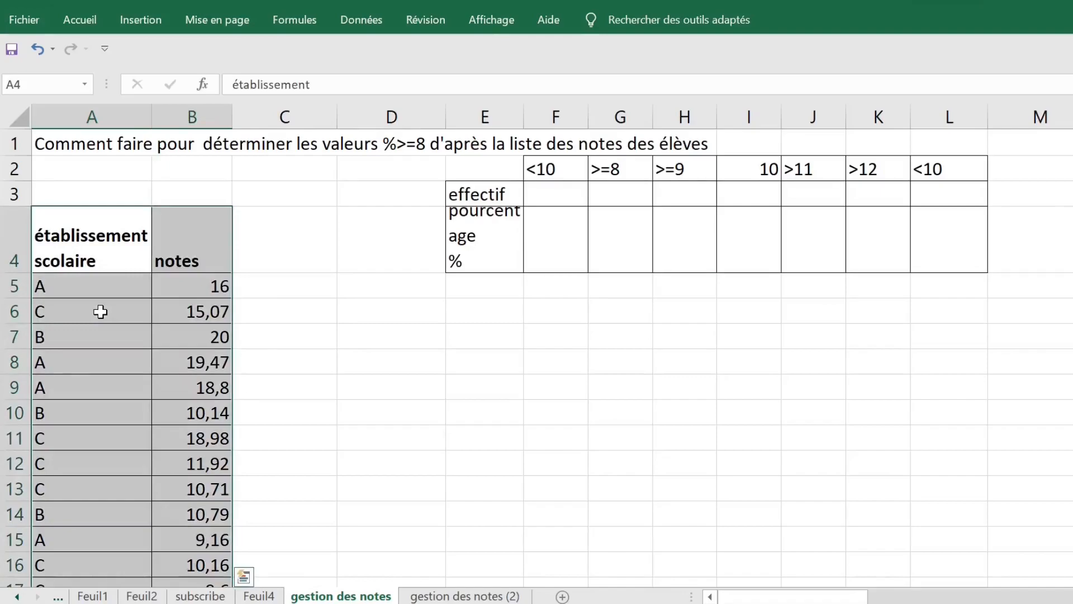
key("ctrl+shift+F3")
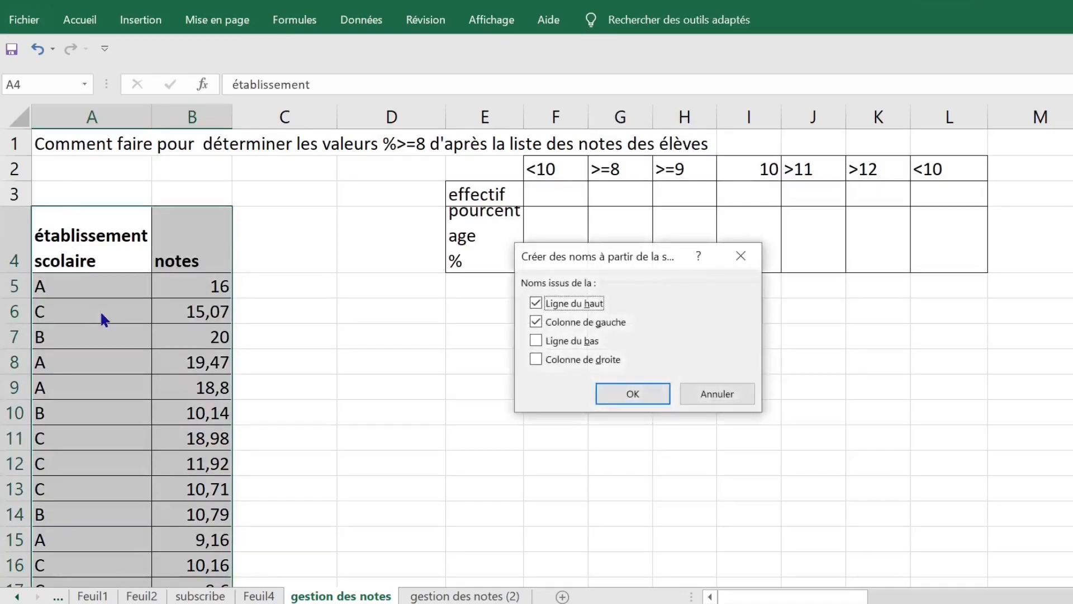
left_click(536, 321)
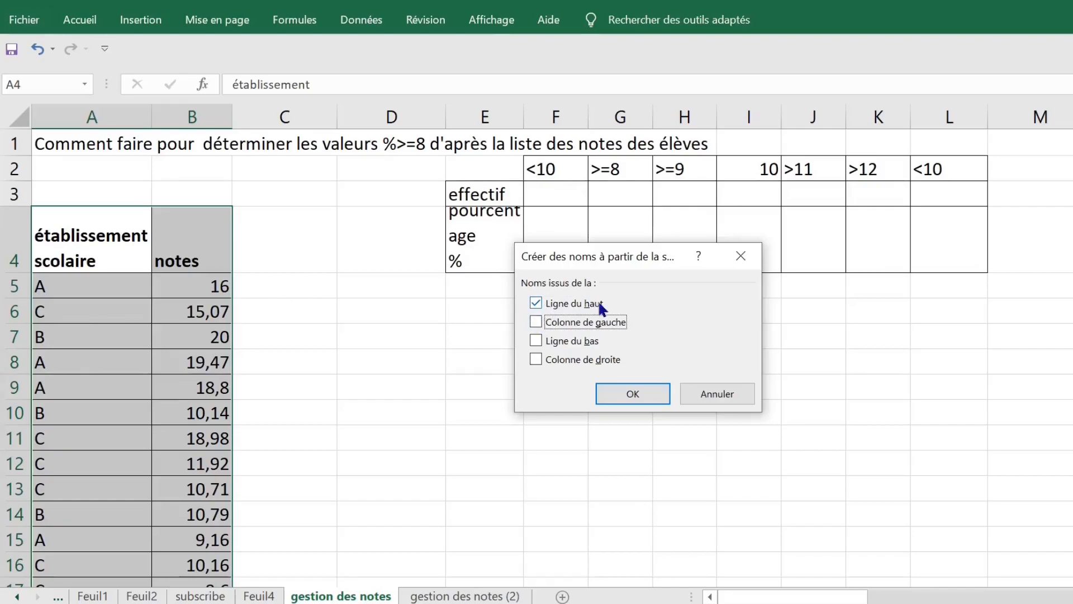
left_click(628, 394)
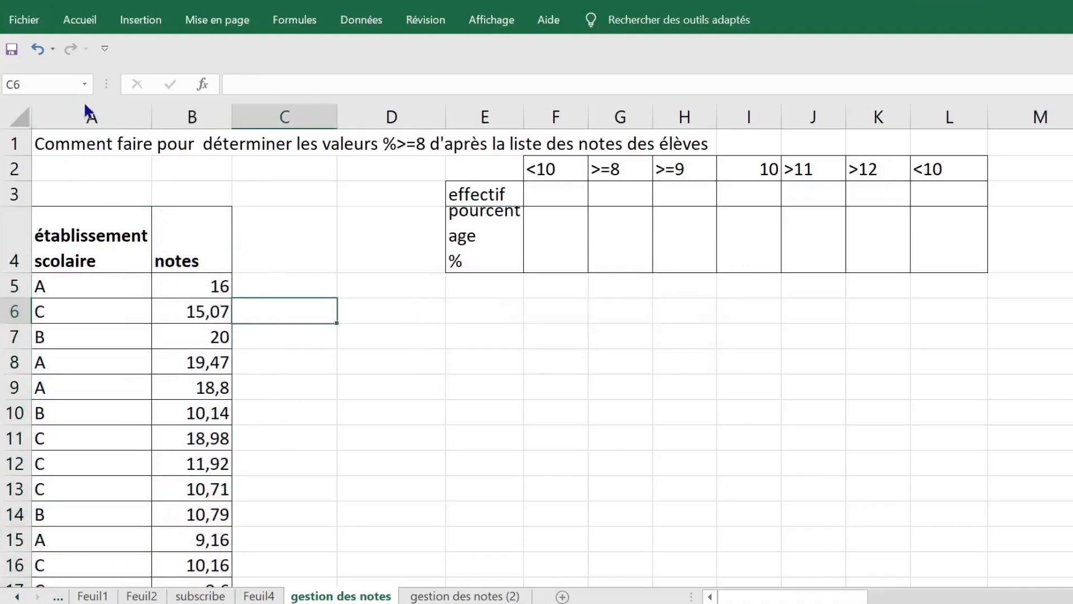
- Check which cells the named ranges notes and établissement__scolaire cover
left_click(86, 85)
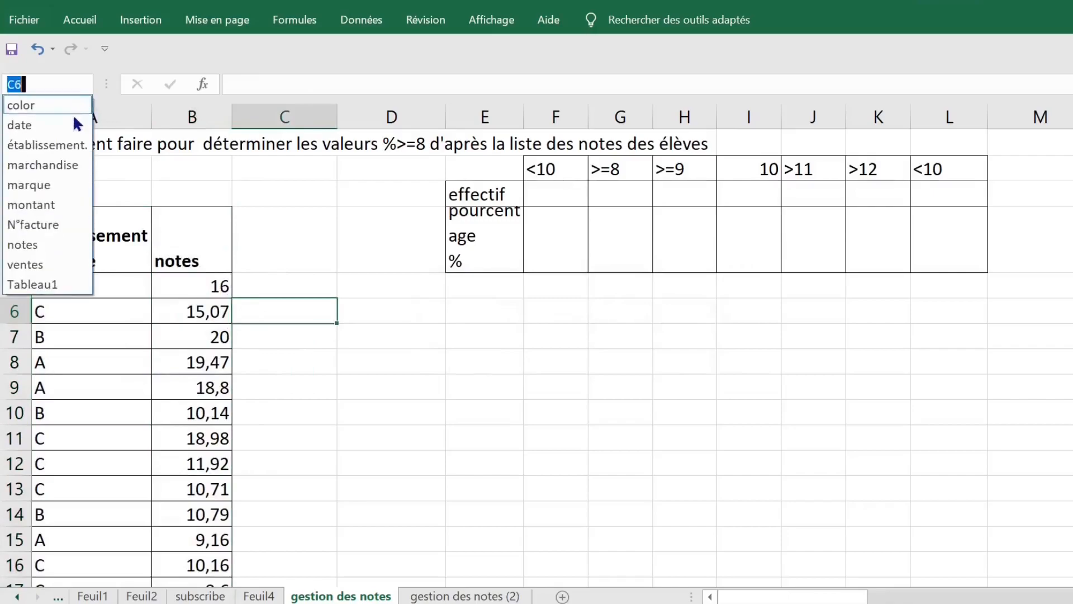
left_click(42, 246)
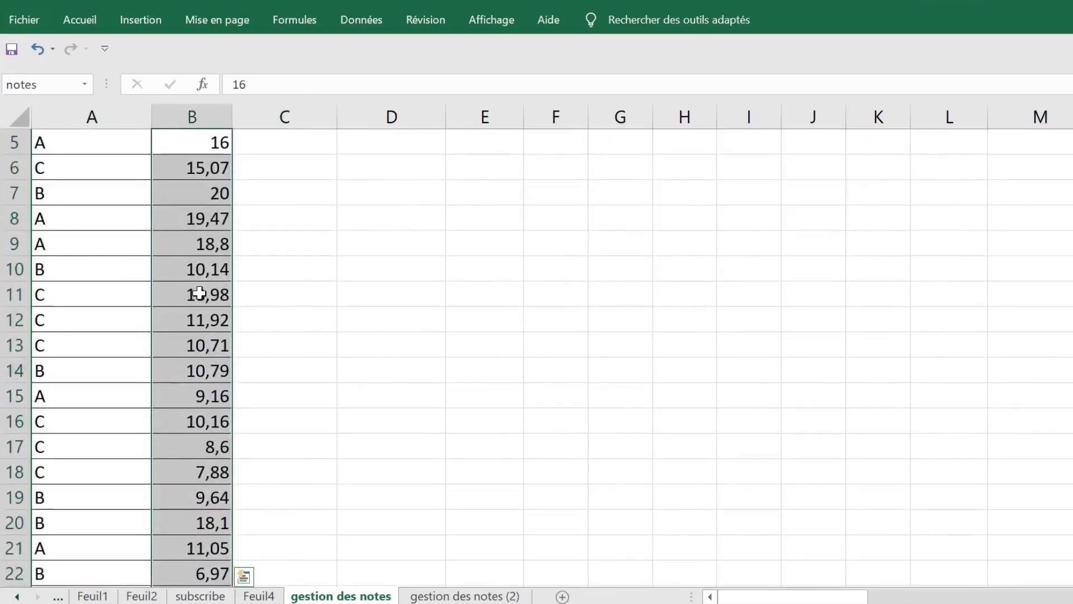
left_click(85, 85)
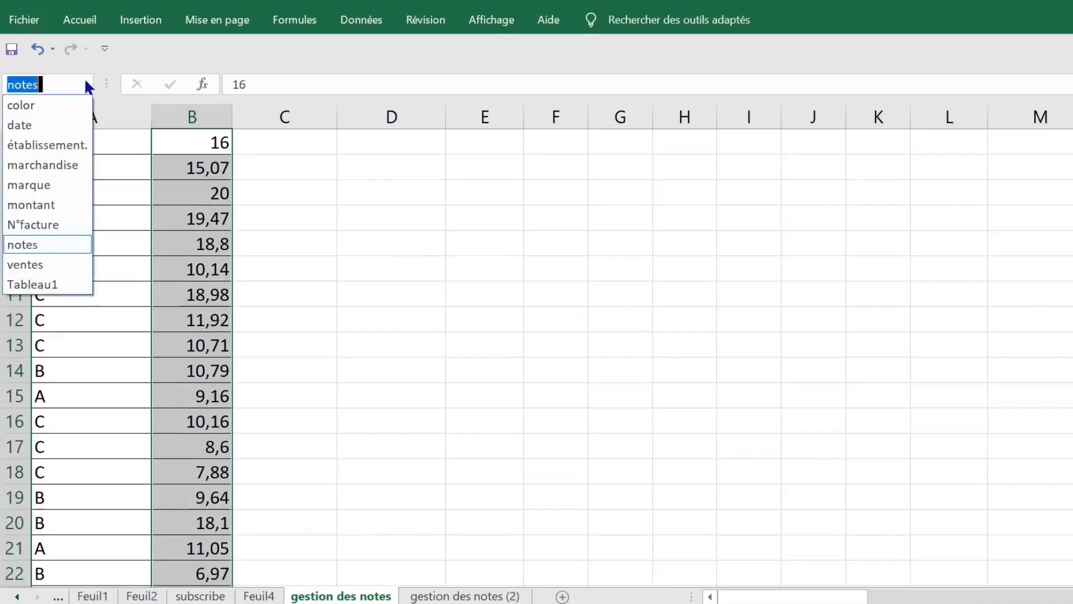
left_click(67, 138)
left_click(118, 272)
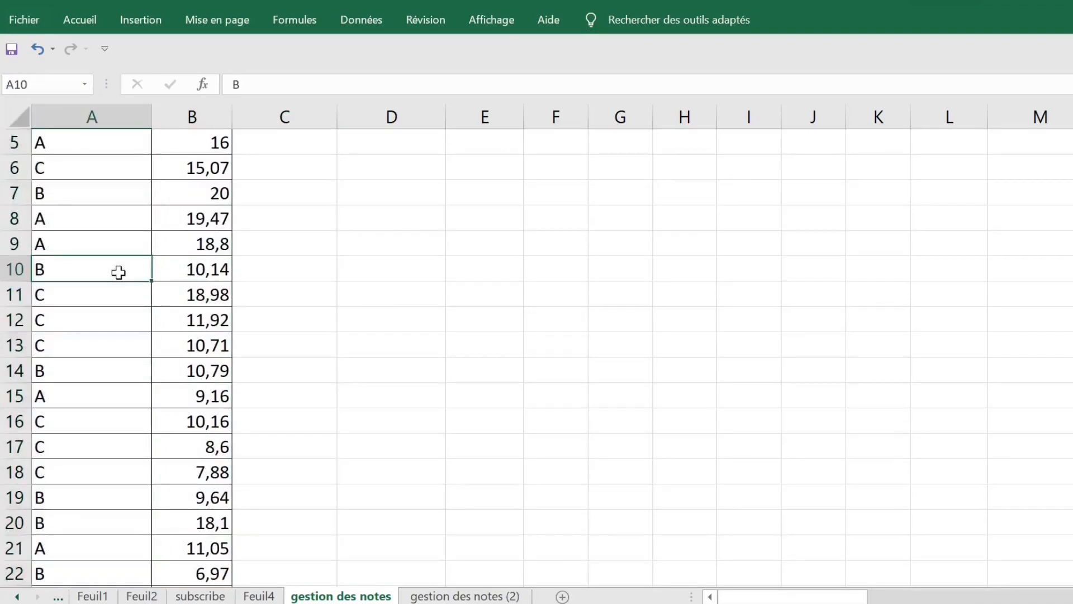
key("ctrl+Home")
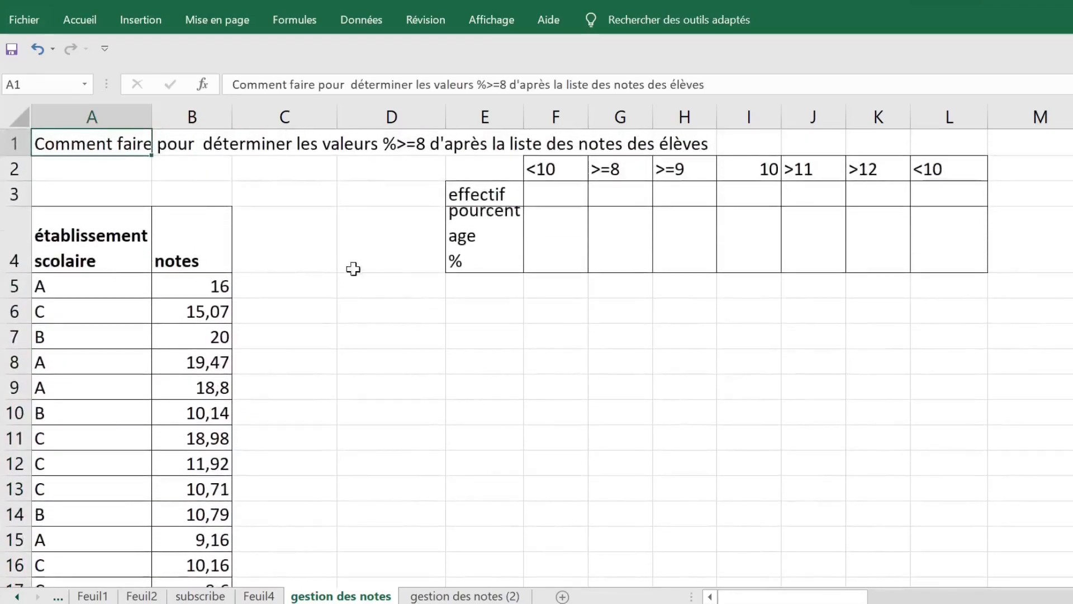
- Enter the label "effectif des notes" in cell A2
left_click(390, 242)
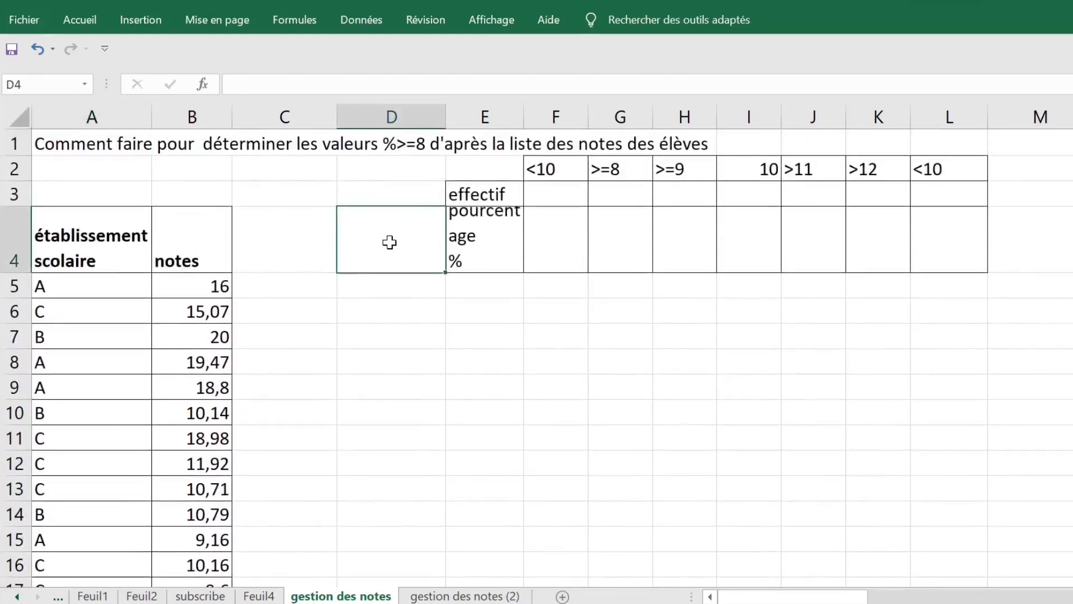
left_click(548, 193)
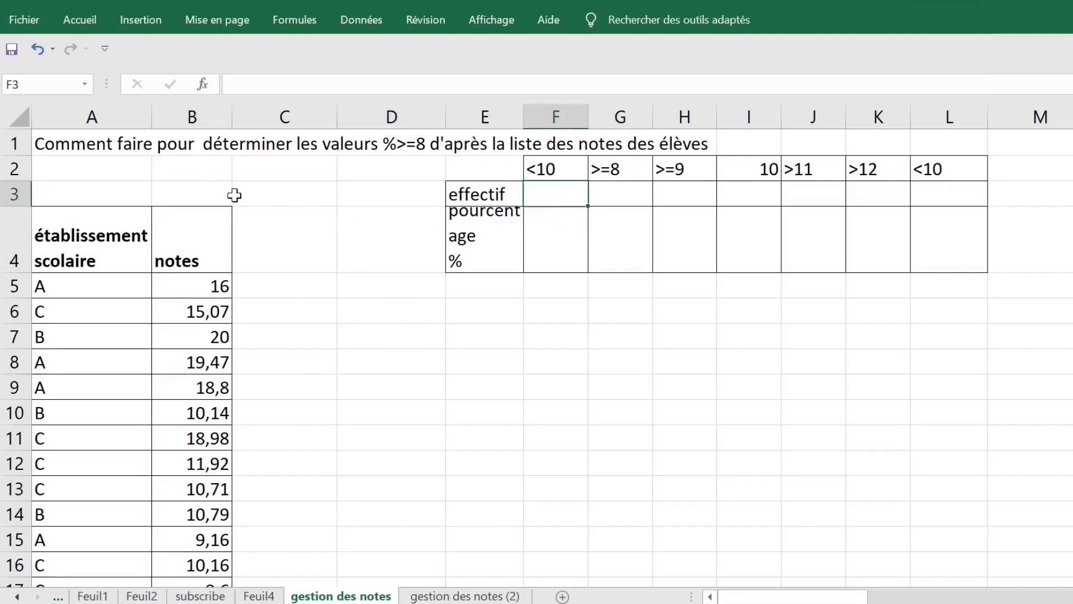
left_click(183, 173)
left_click(141, 171)
type("effectif des notes")
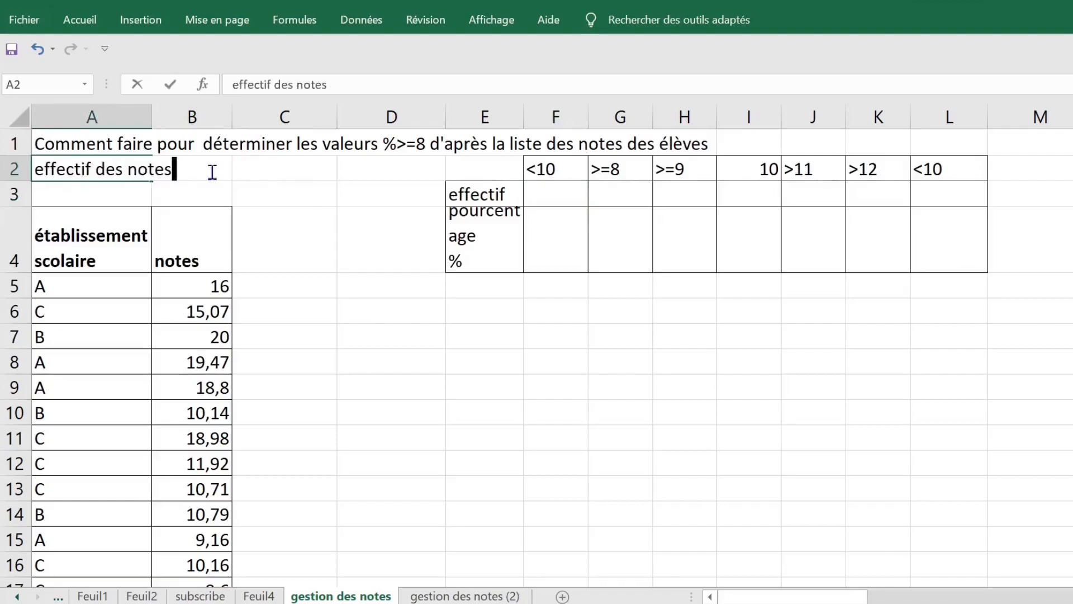
left_click(274, 232)
- Count the grades in C2 with the formula =NB(notes), inserting the existing range name
left_click(242, 172)
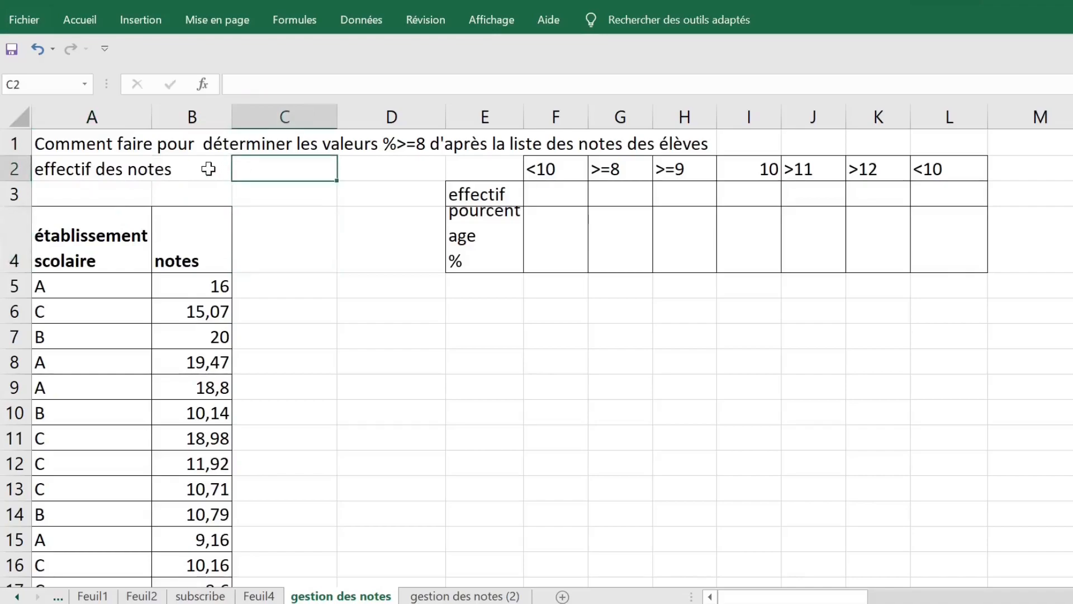
type("=nb")
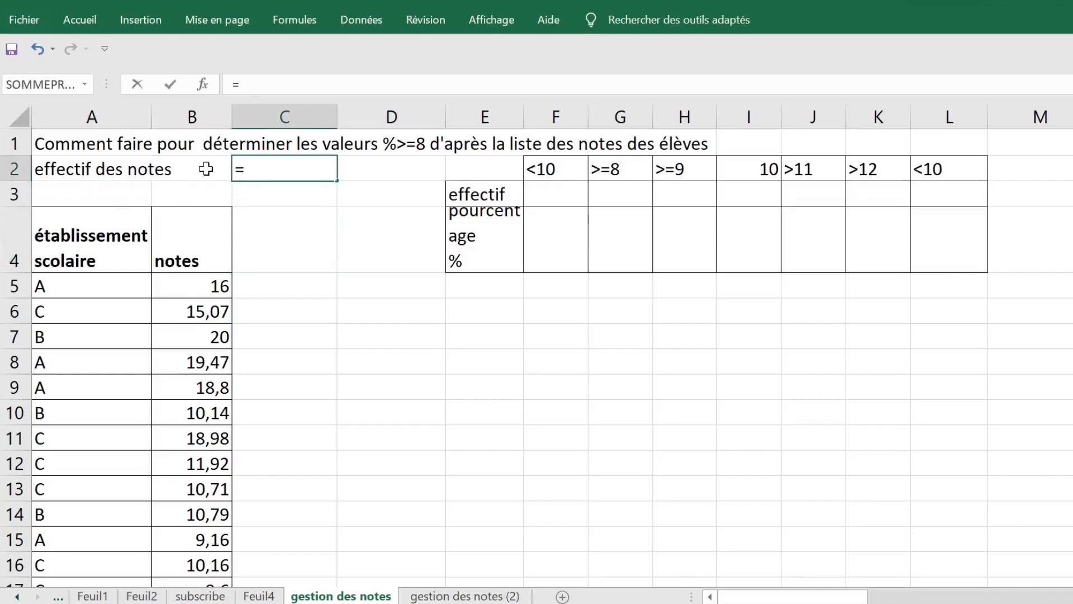
key("Tab")
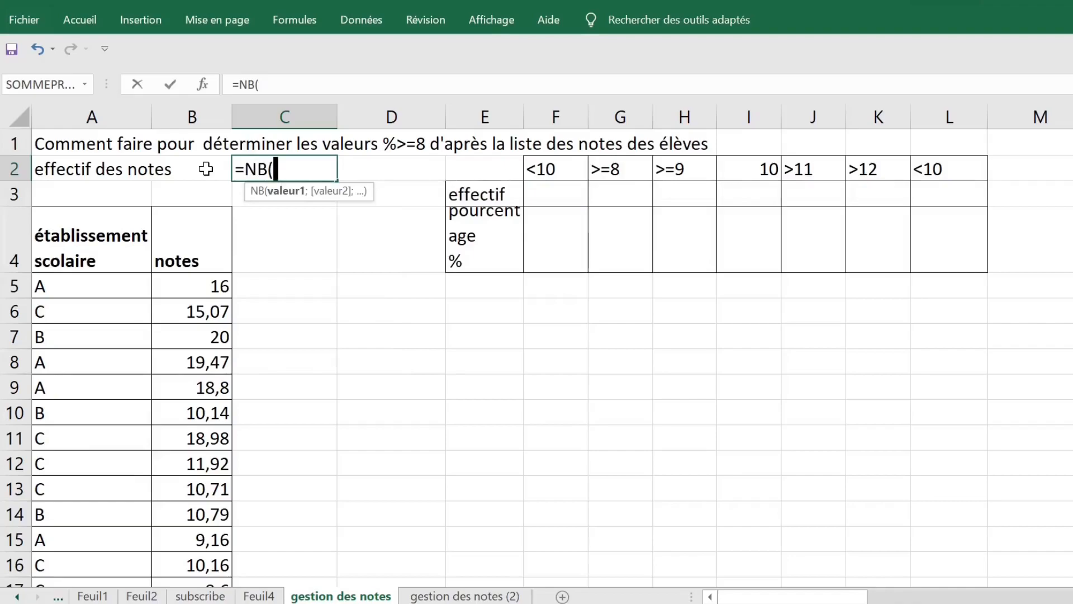
key("F3")
left_click(514, 379)
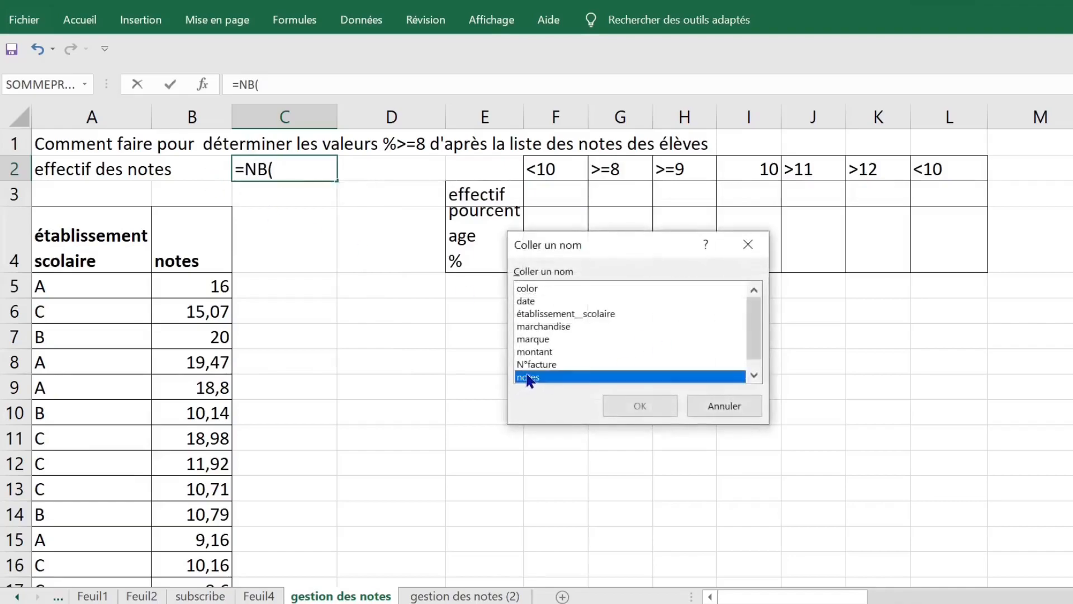
left_click_drag(618, 241, 603, 155)
left_click(615, 290)
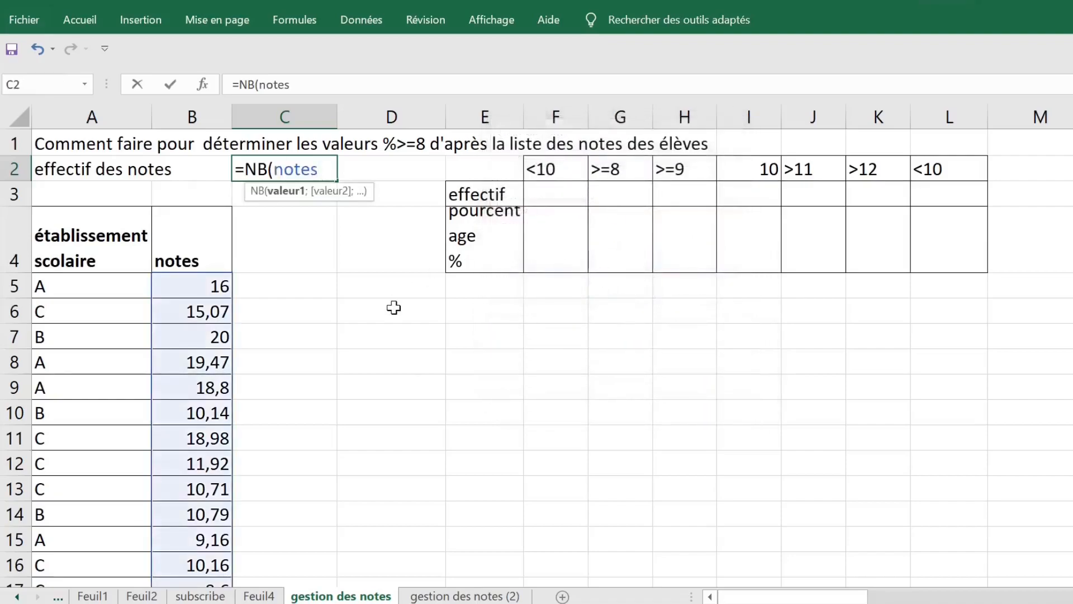
key("Return")
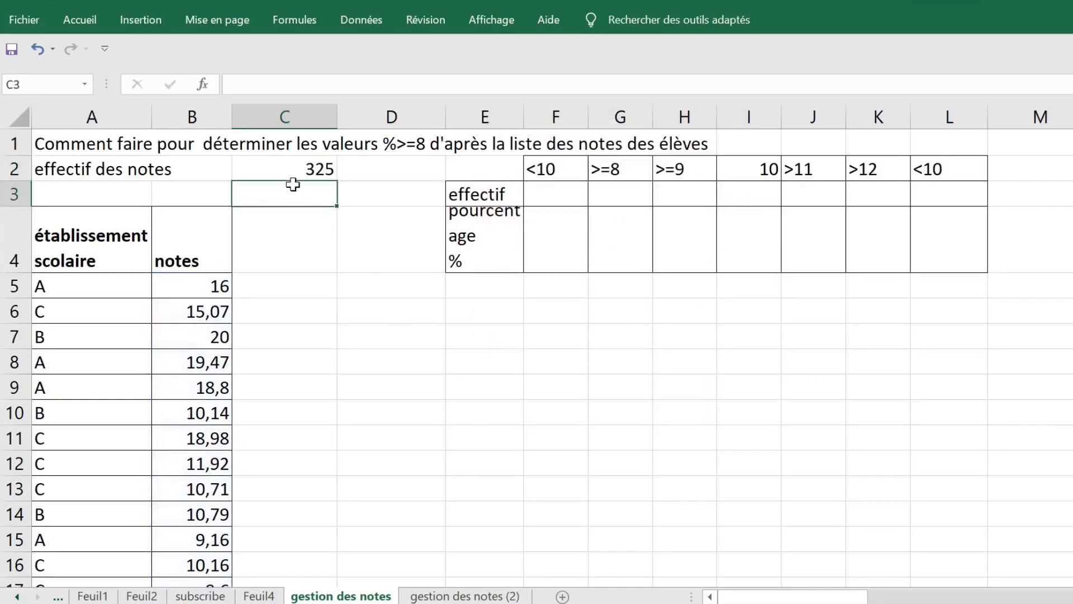
- Copy the label from A2 down to A3 and reword it as "effectif des élèves"
left_click(101, 187)
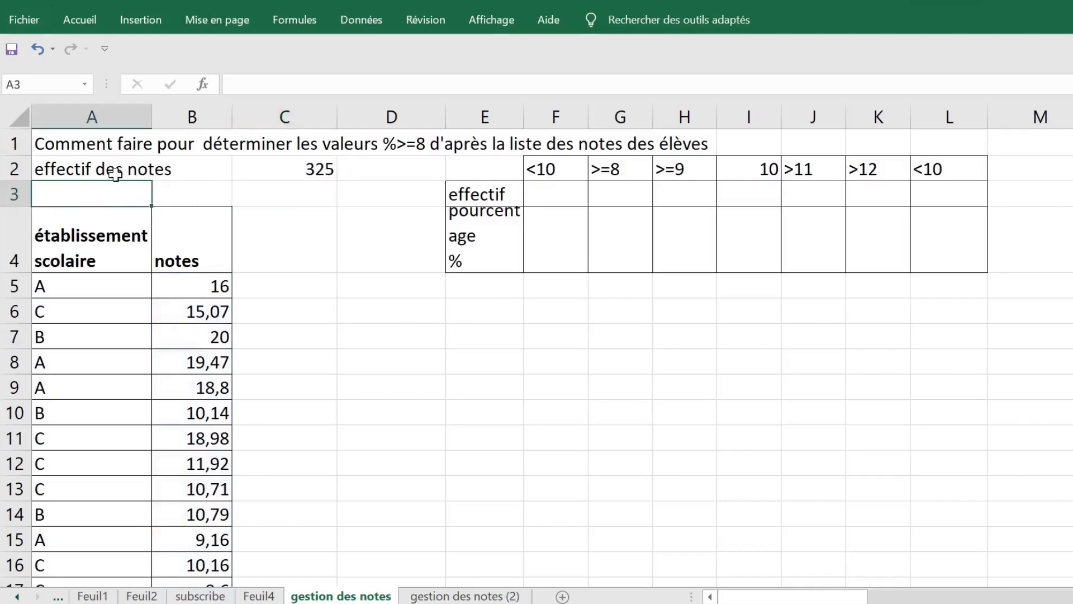
key("ctrl+d")
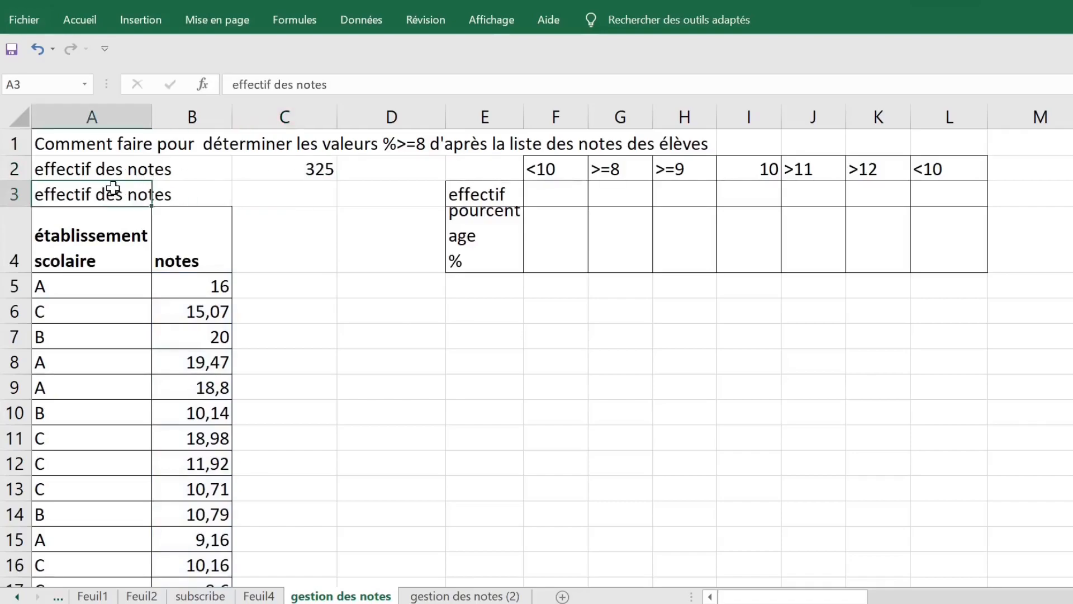
double_click(302, 85)
type("élèves")
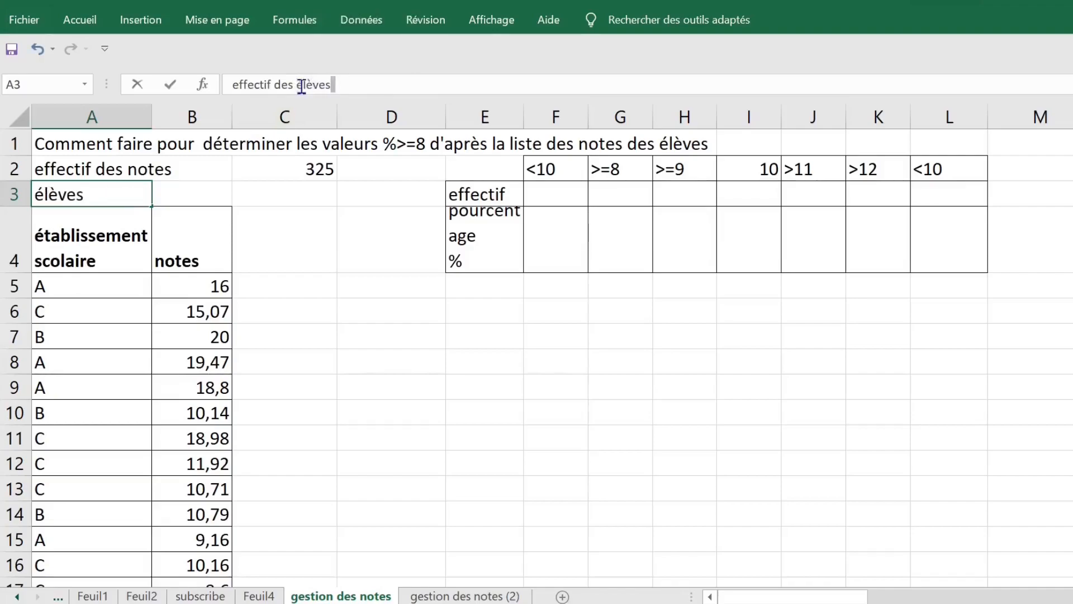
left_click(309, 284)
- Count the students in C3 with the formula =NBVAL(établissement__scolaire), inserting the existing range name
left_click(286, 195)
double_click(286, 196)
type("=nbva")
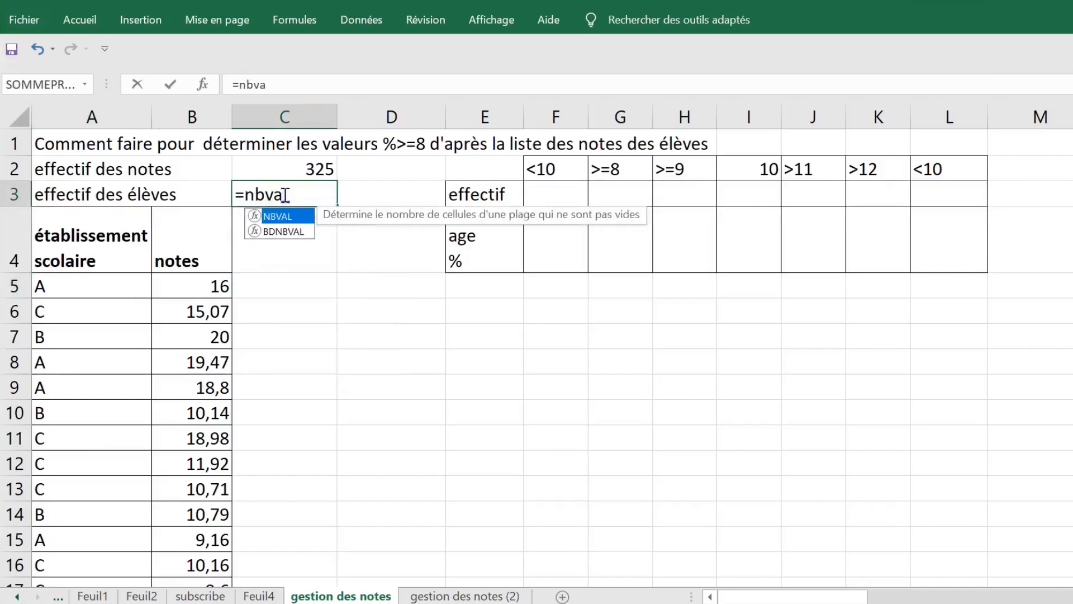
key("Tab")
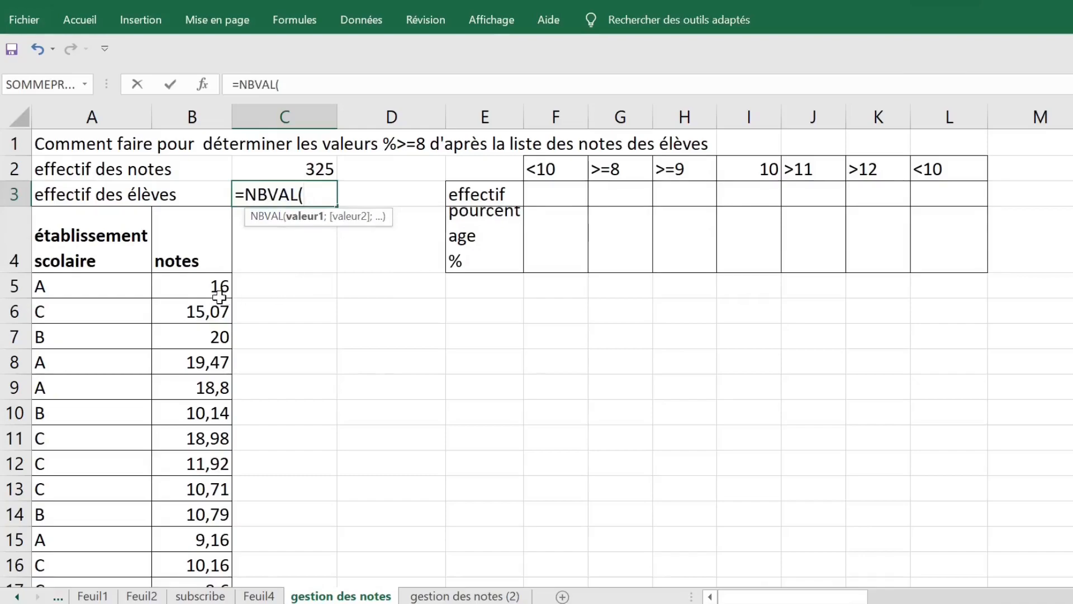
key("F3")
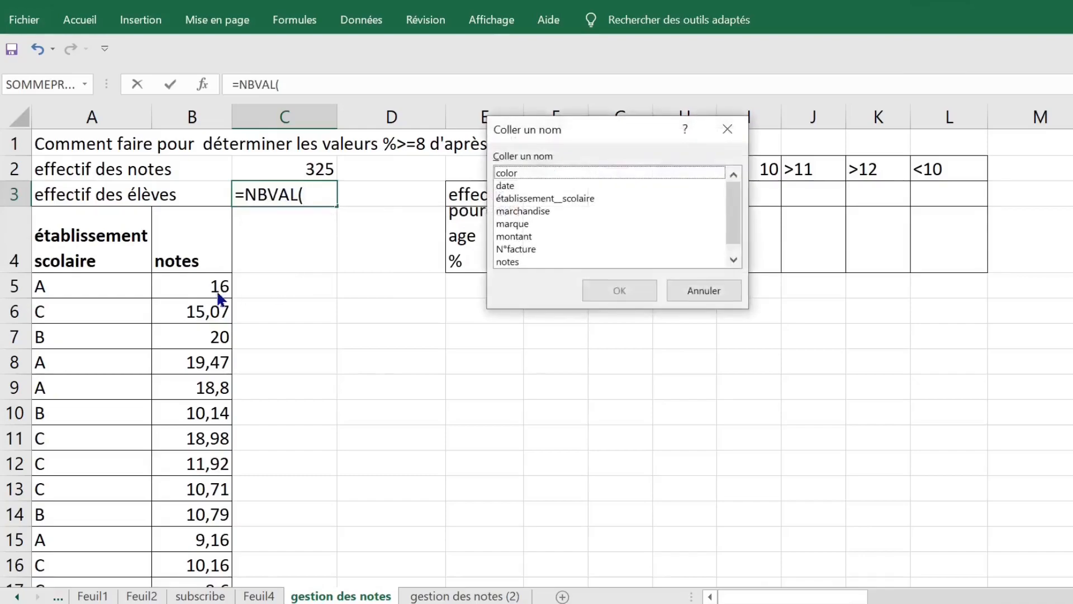
left_click(564, 200)
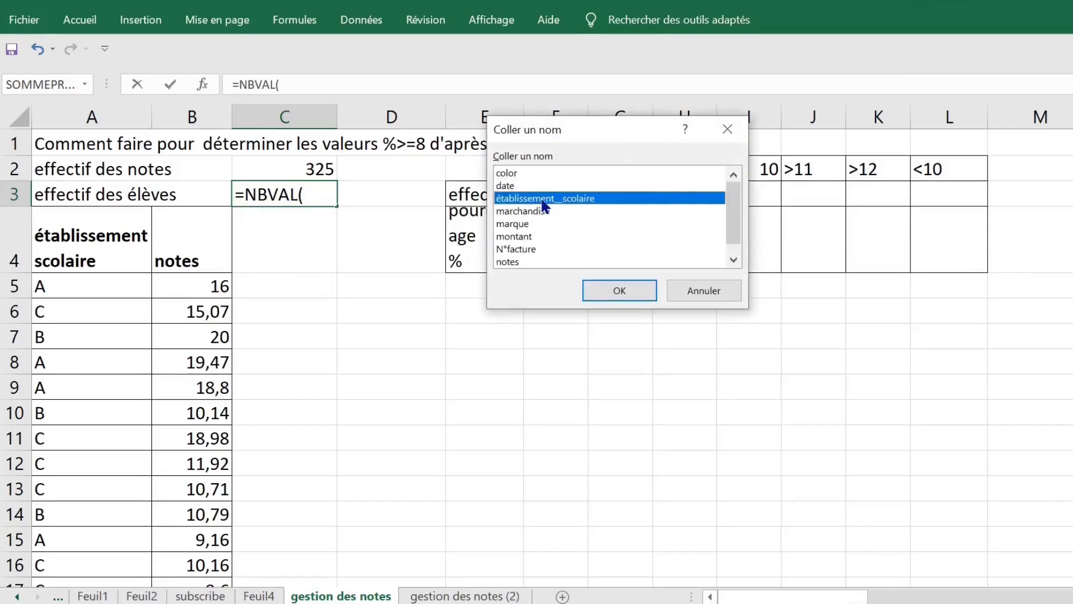
double_click(542, 200)
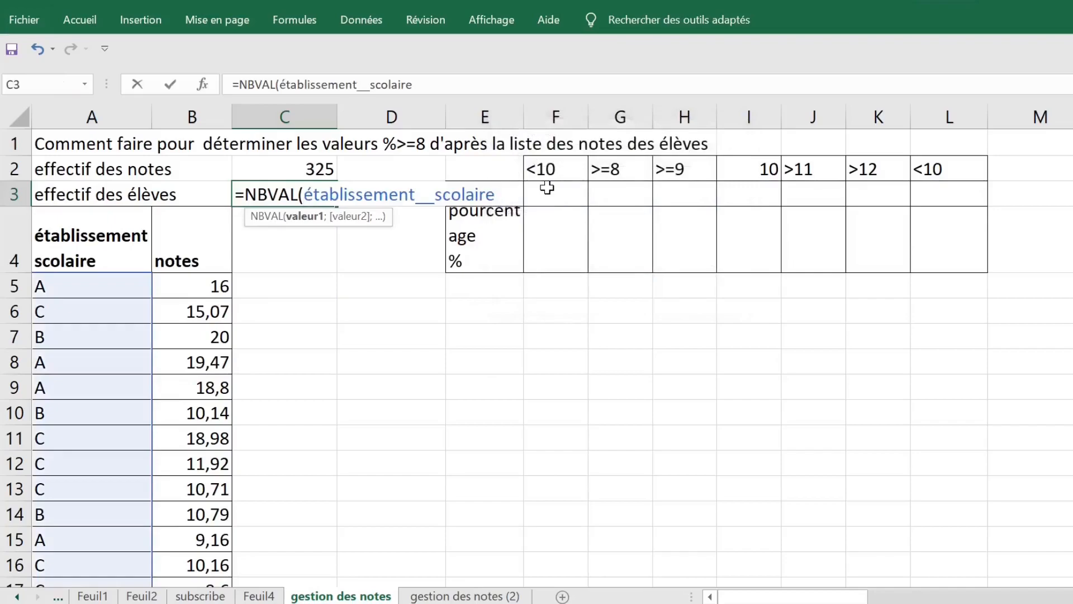
type(")")
key("Return")
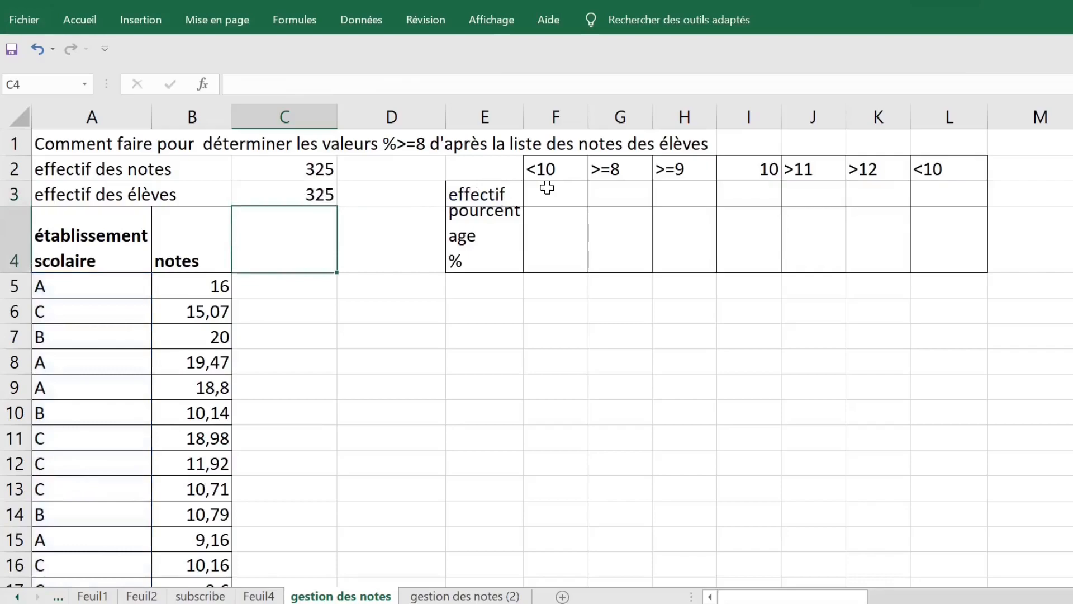
- Compare the grade count in C2 with the student count in C3
left_click(133, 197)
left_click(322, 198)
left_click(317, 164)
left_click(316, 190)
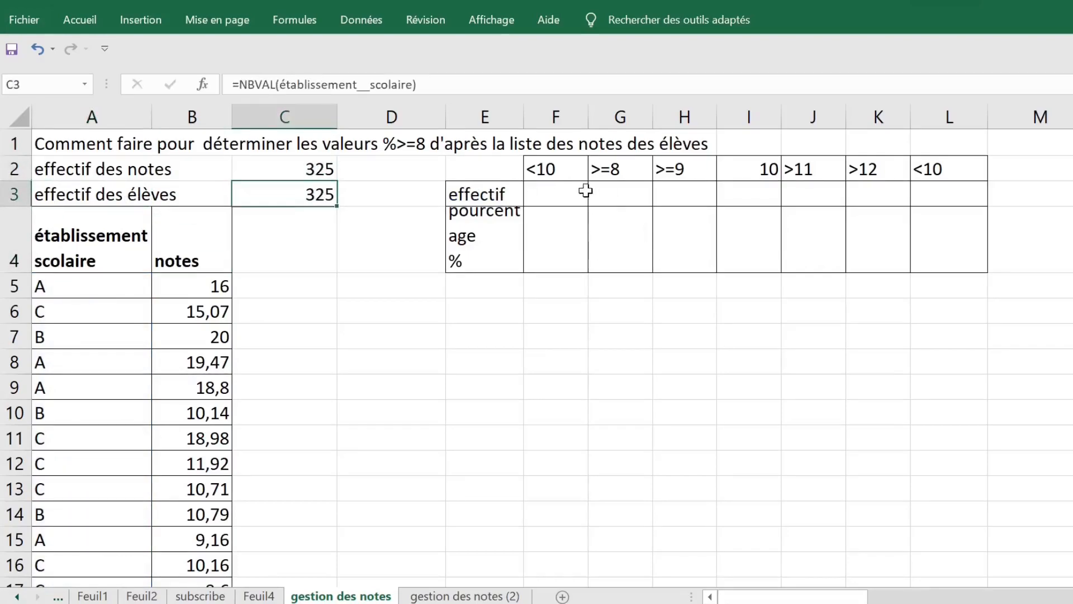
- Start an NB.SI formula in F3, the effectif cell under the <10 criterion
left_click(566, 191)
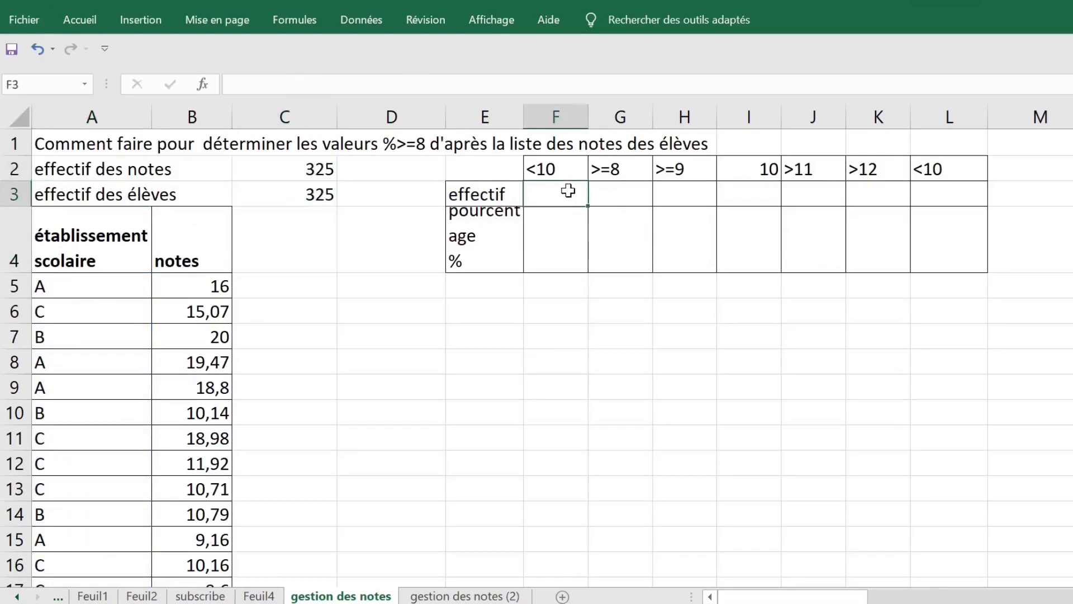
left_click(506, 195)
left_click(561, 194)
type("=nb")
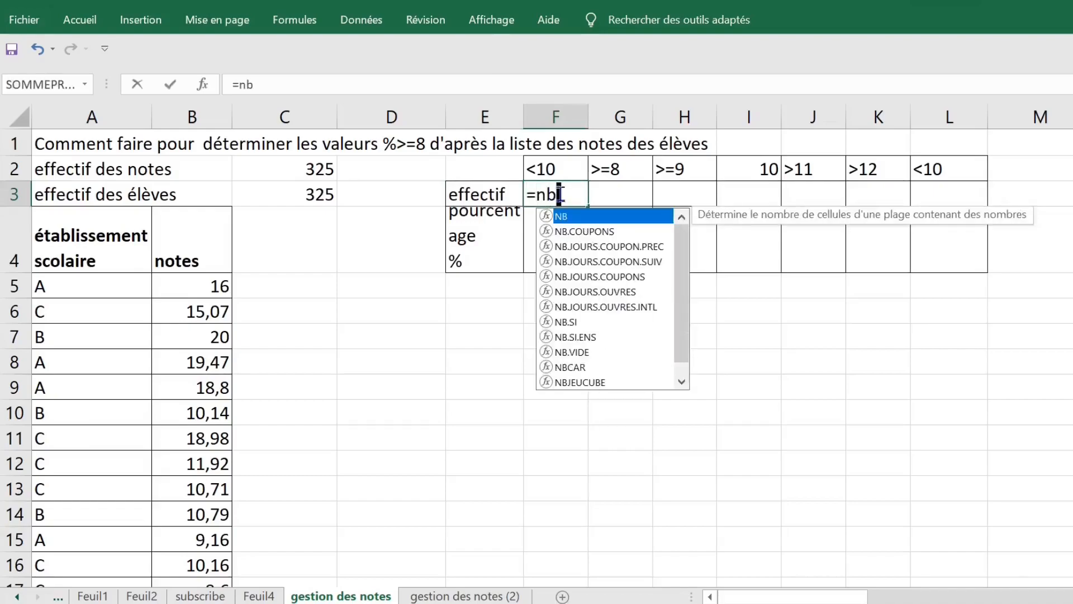
type(".Si")
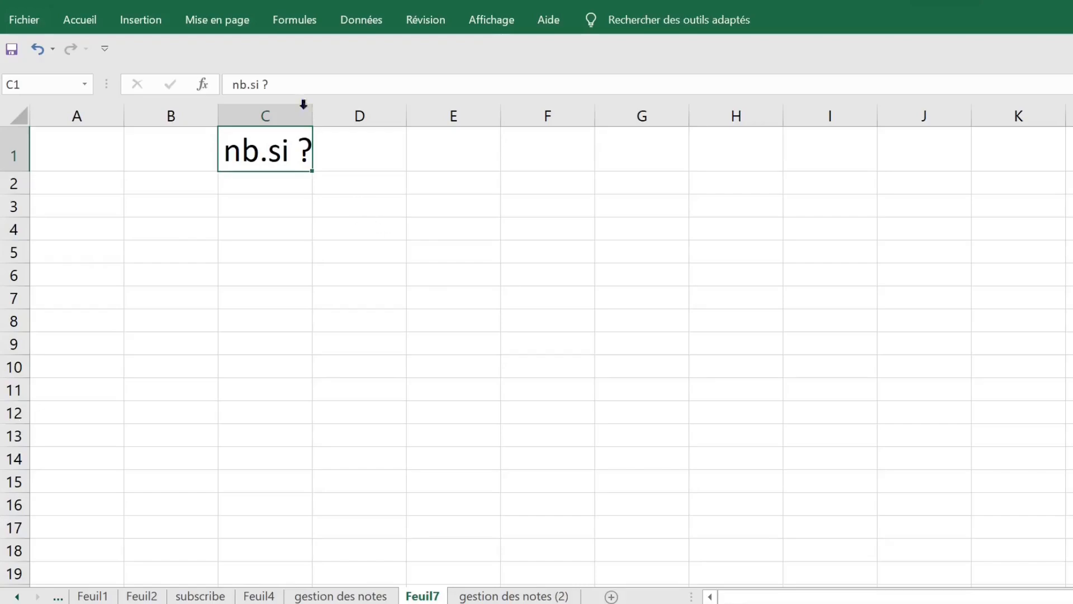
- Search the function library for nb from C1 of Feuil7 and open the arguments of NB.SI
left_click(295, 25)
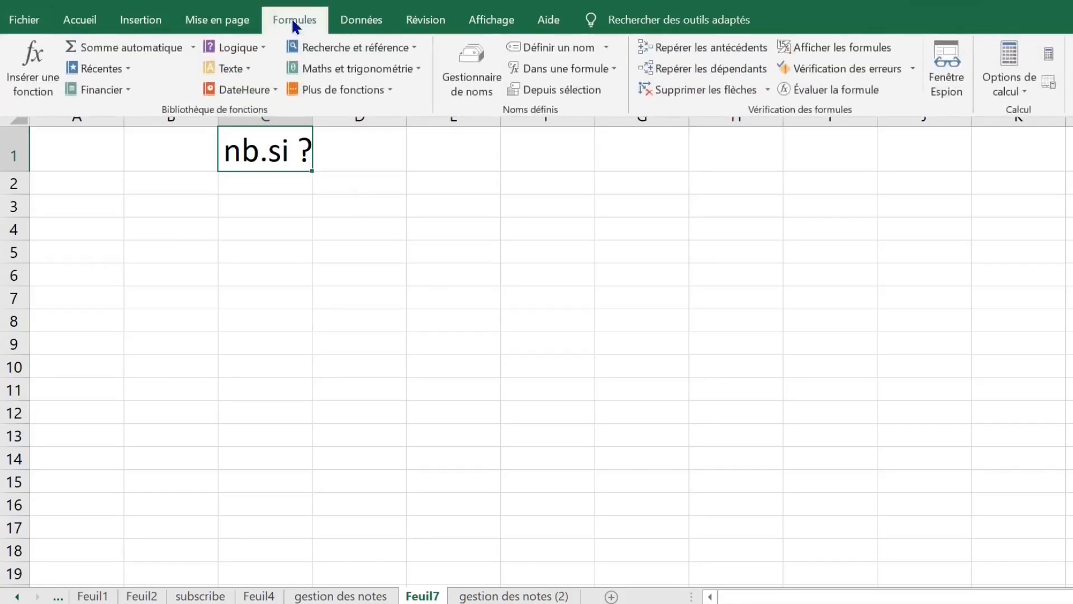
left_click(33, 66)
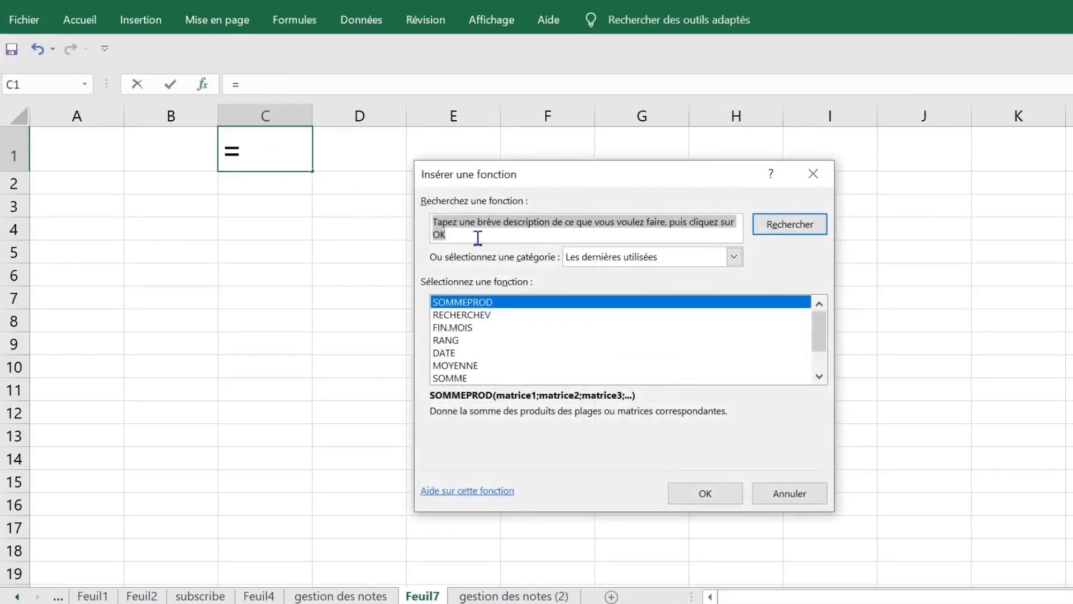
type("nb")
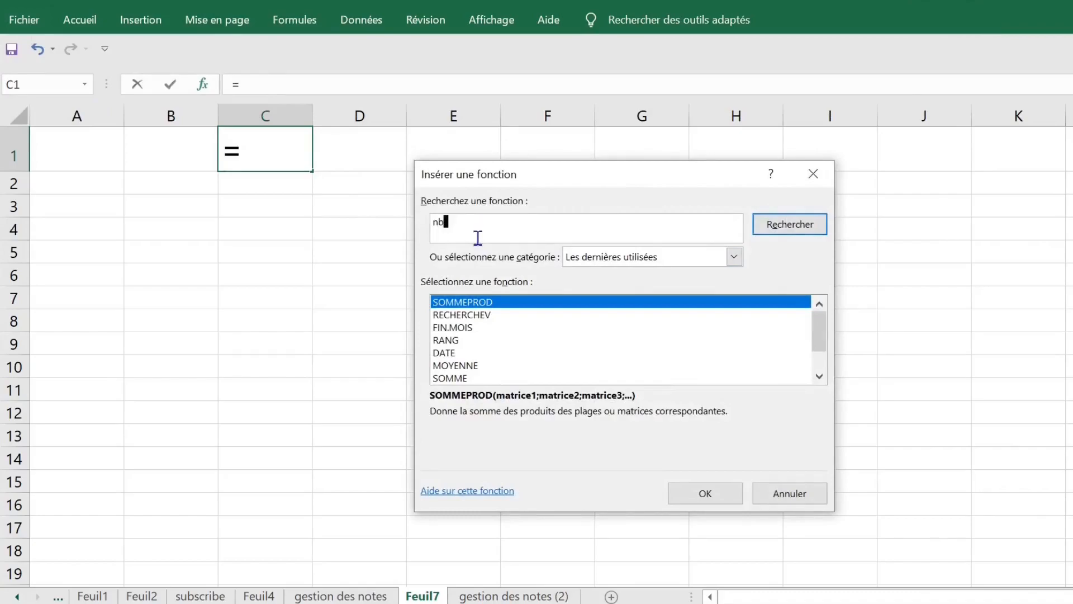
left_click(786, 224)
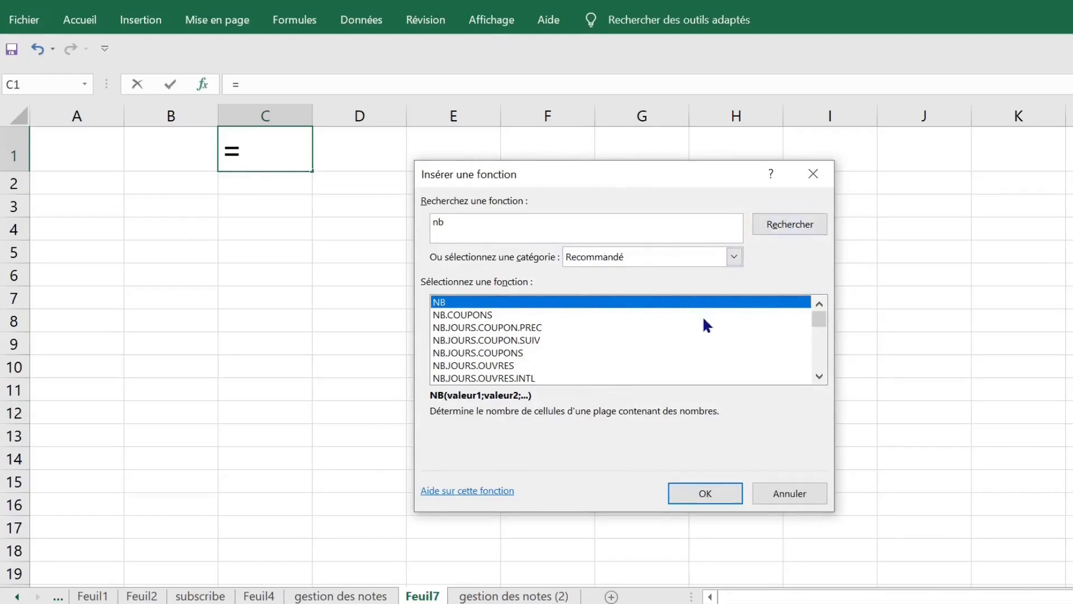
left_click_drag(816, 318, 816, 324)
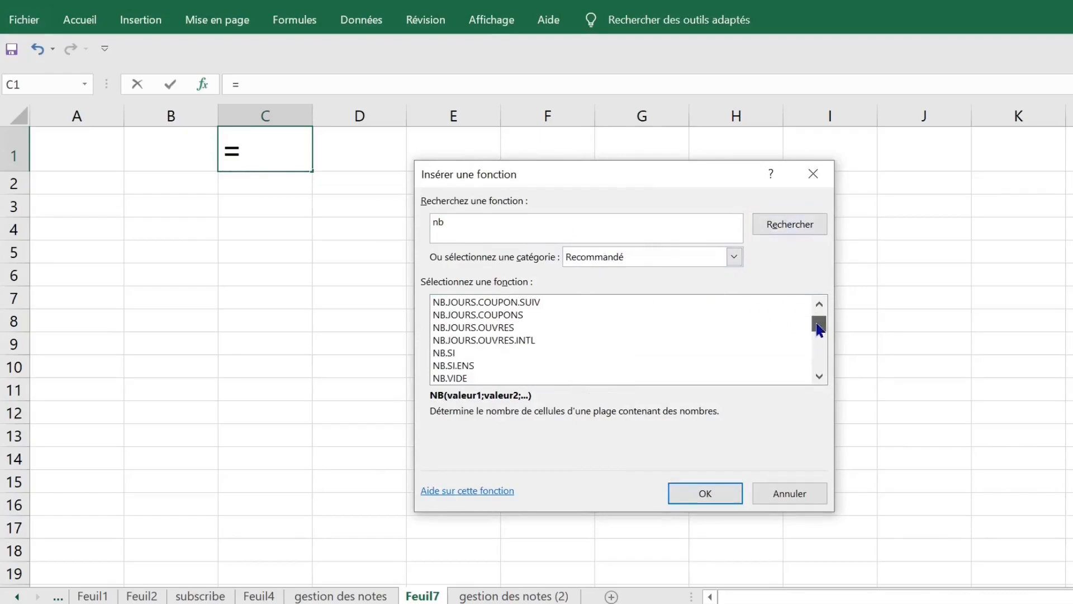
left_click_drag(629, 172, 557, 106)
left_click(447, 323)
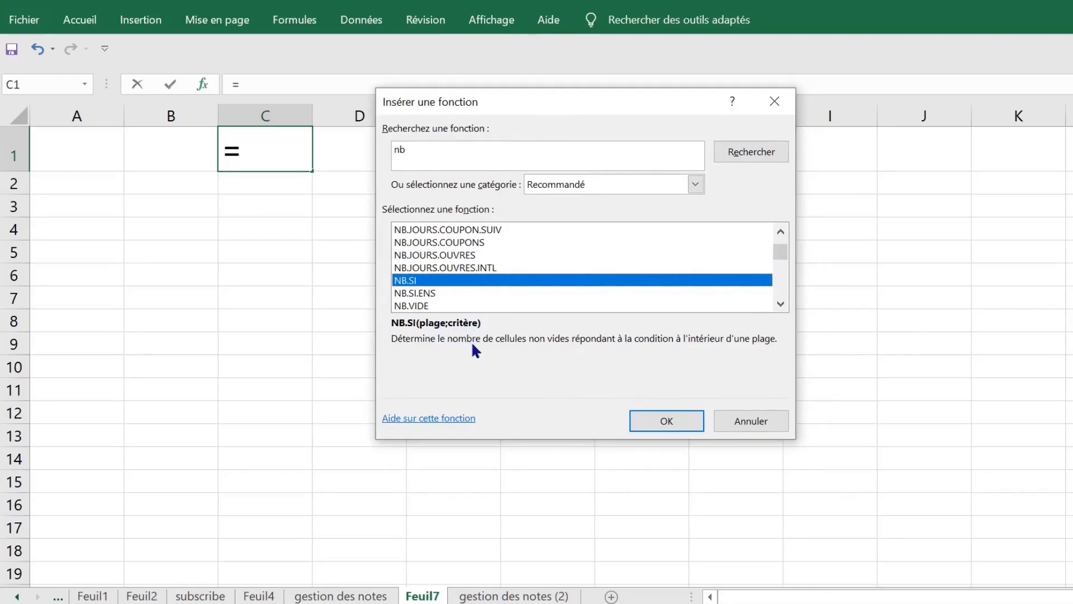
left_click(664, 421)
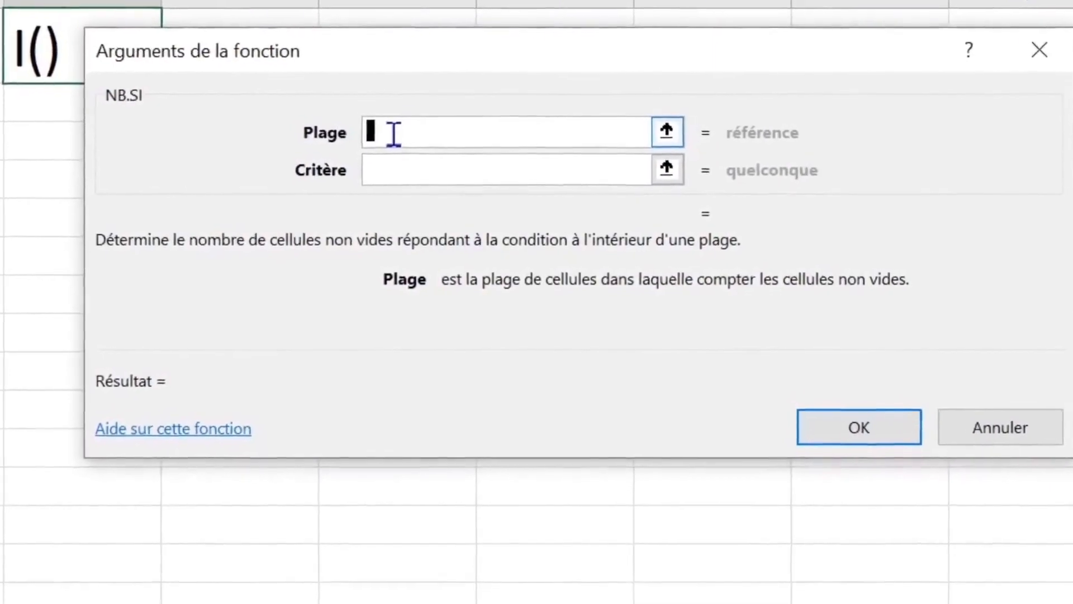
- Examine the descriptions of the Plage and Critère arguments of NB.SI
left_click(394, 165)
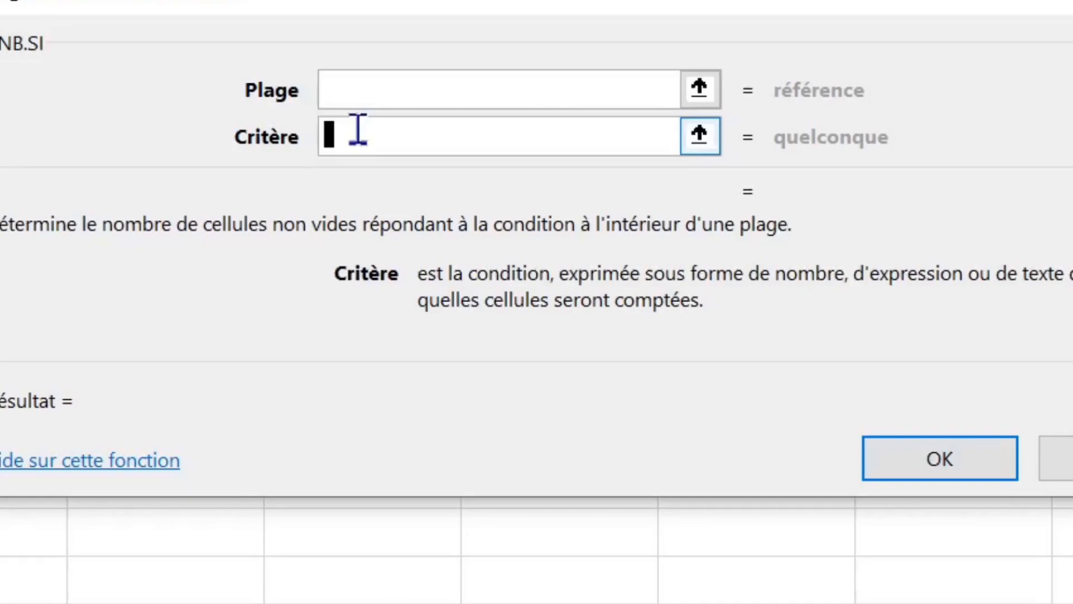
left_click(369, 85)
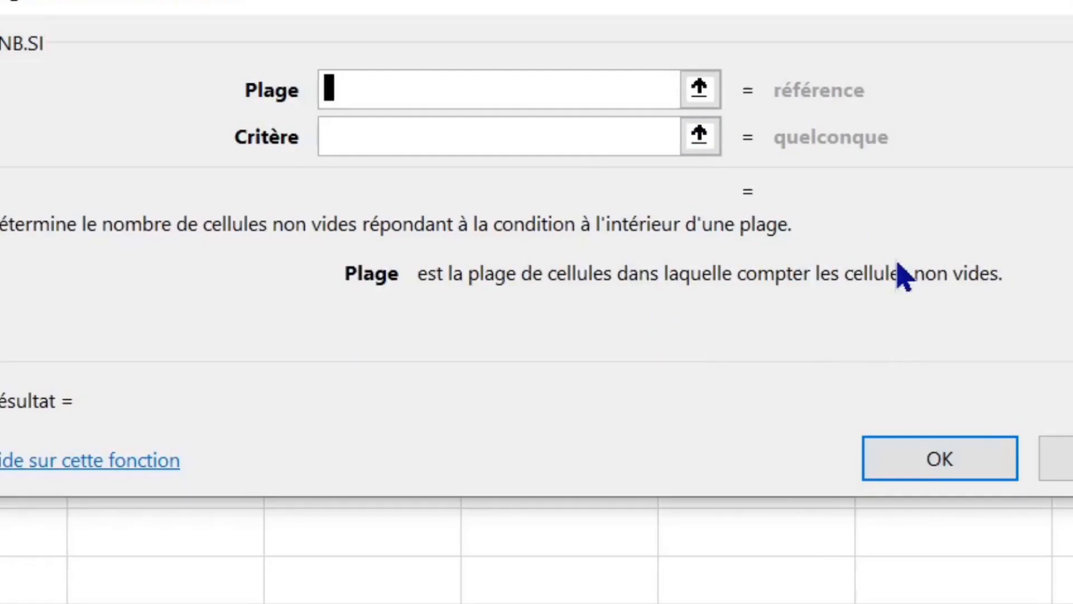
left_click(358, 131)
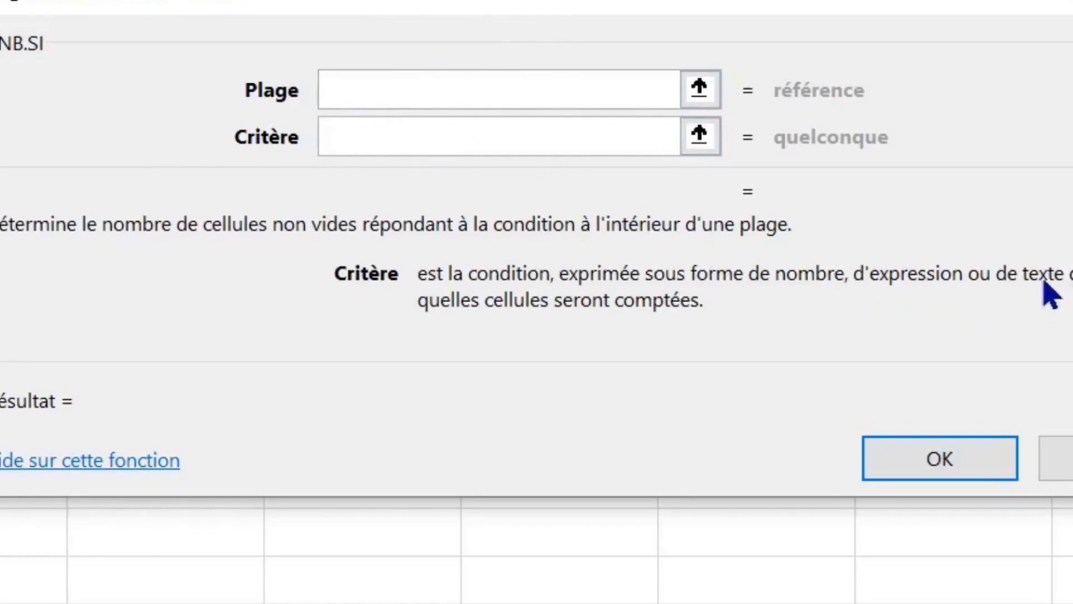
left_click(363, 93)
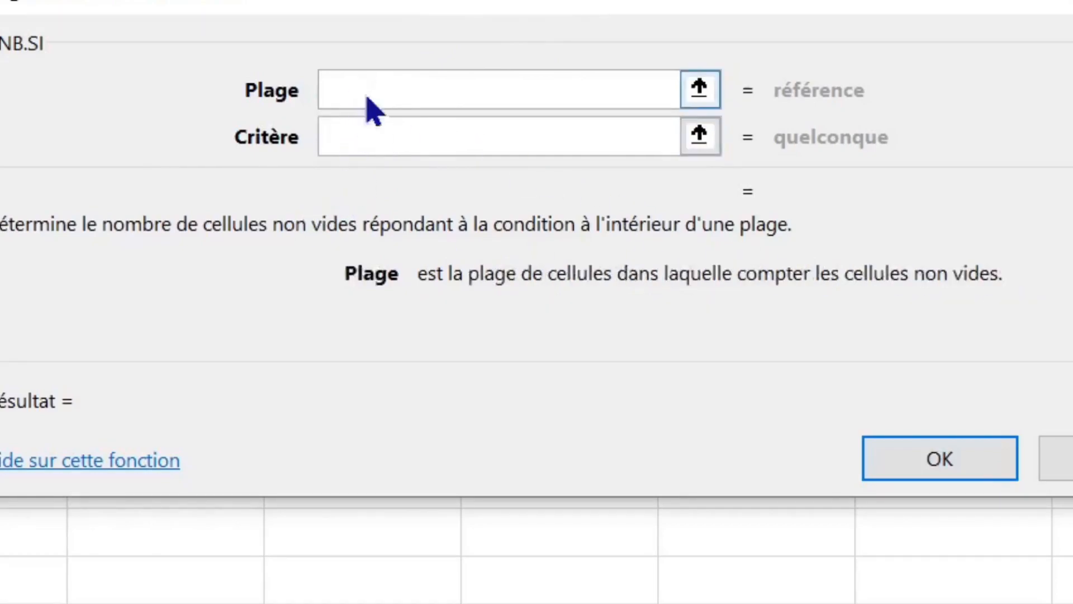
left_click(345, 137)
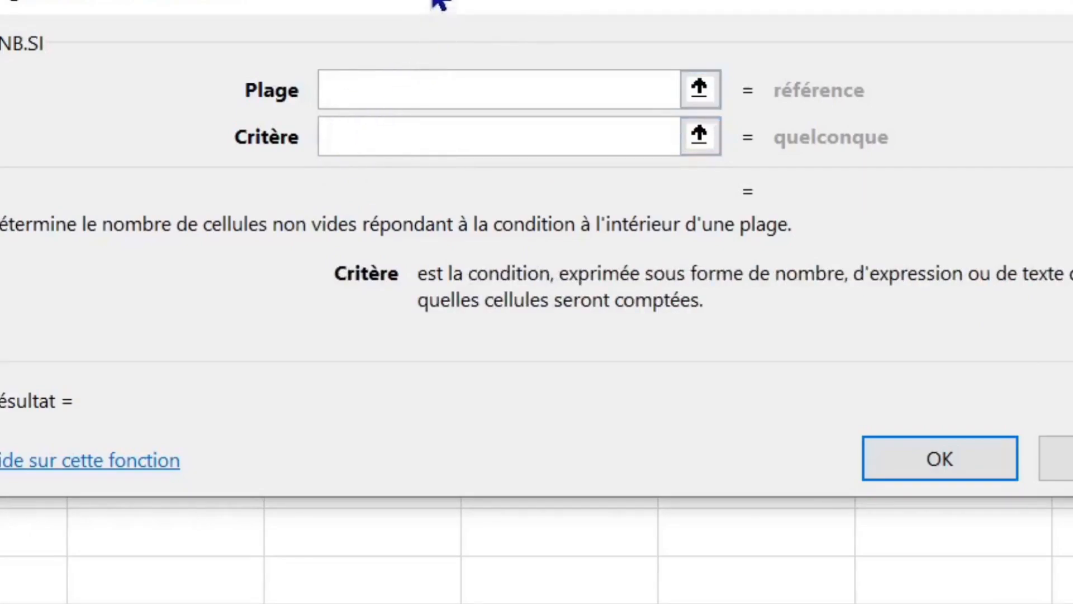
left_click_drag(440, 3, 398, 0)
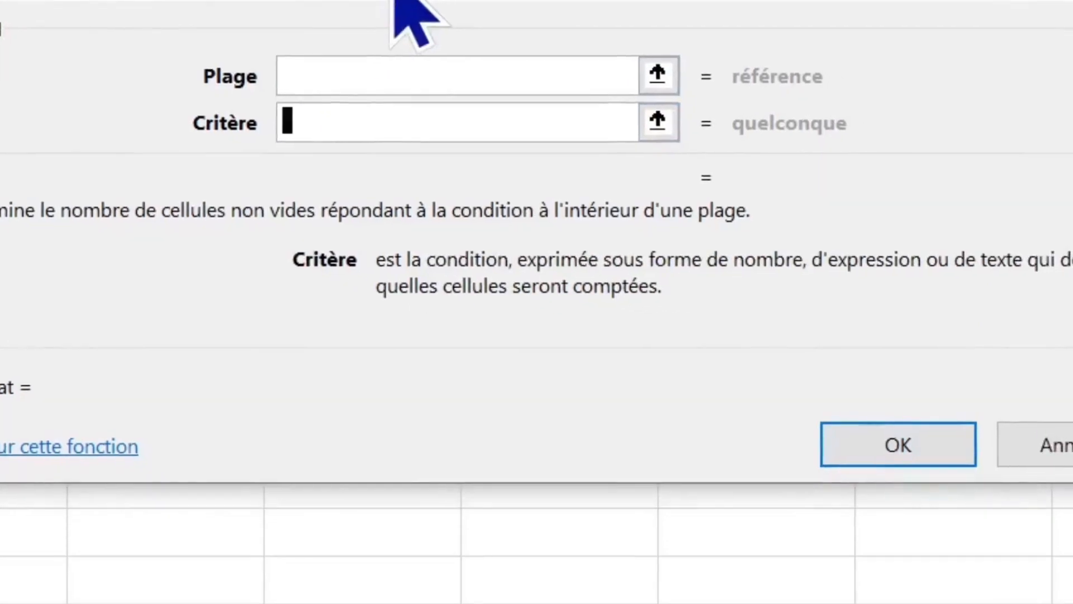
left_click(10, 452)
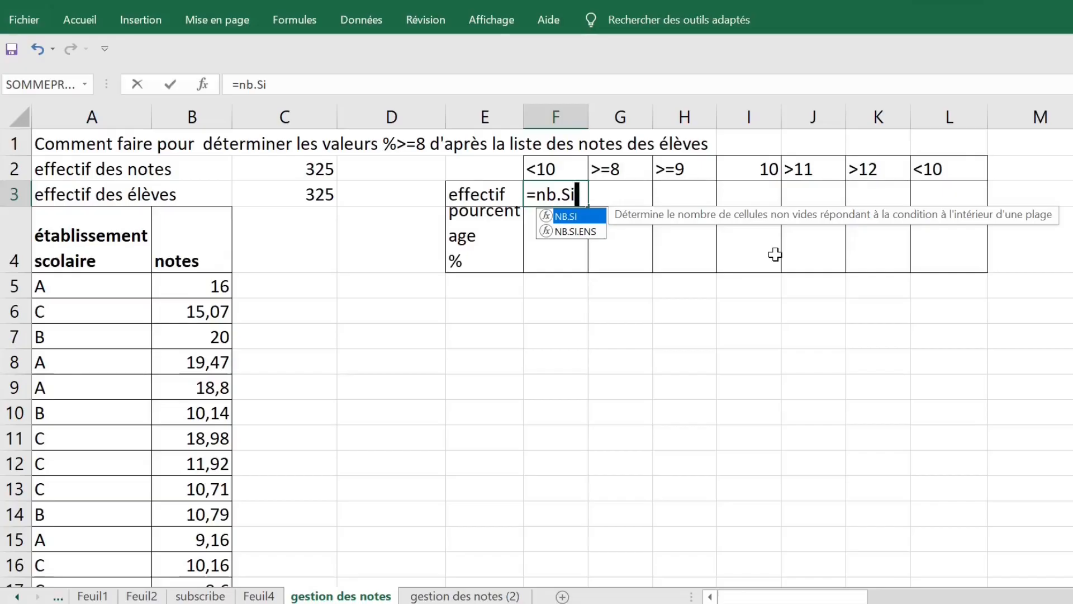
- Try to count the grades below 10 in F3 with =NB.SI(notes;<10), inserting the existing range name
key("Tab")
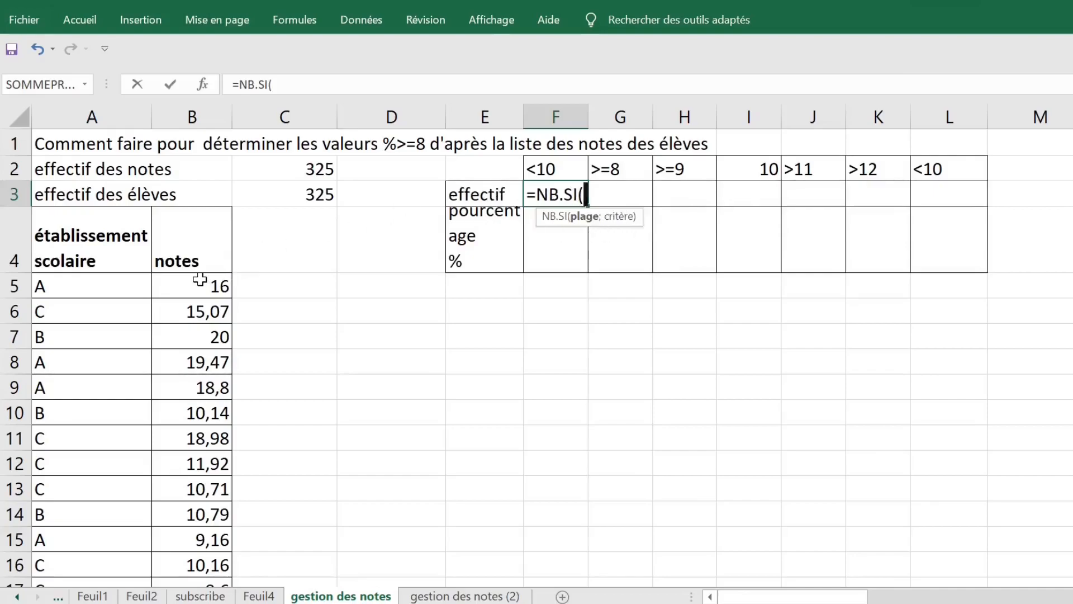
key("F3")
left_click(519, 262)
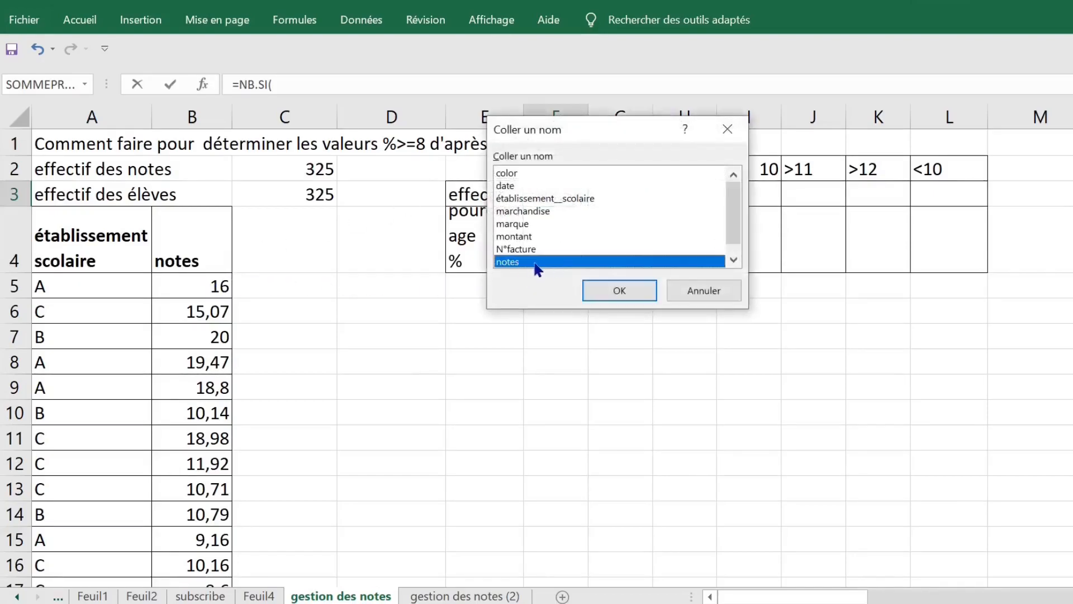
double_click(535, 263)
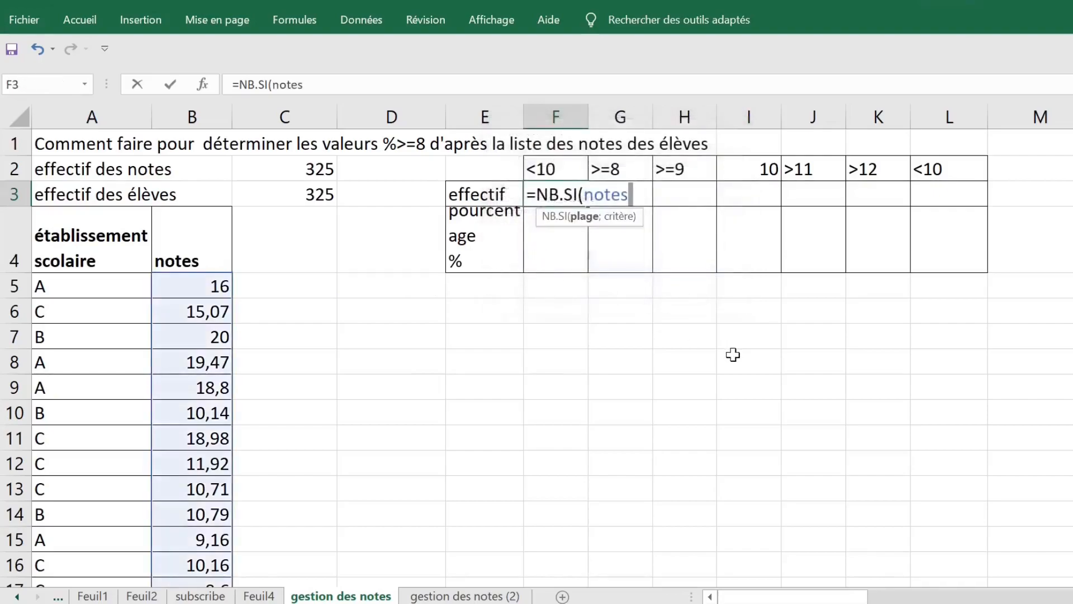
type(";")
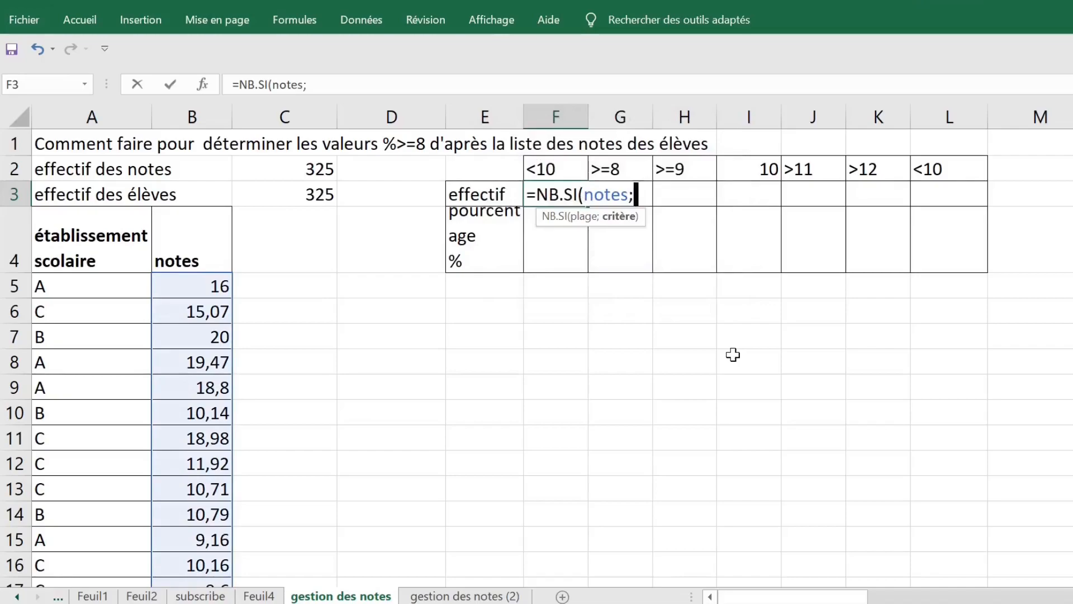
type("<10")
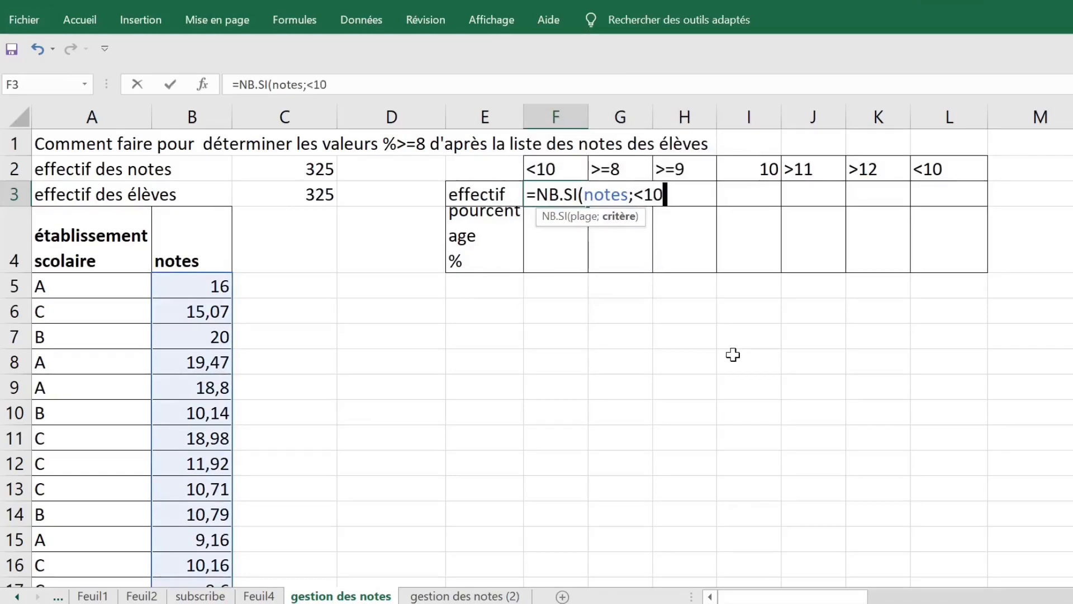
left_click_drag(670, 191, 586, 194)
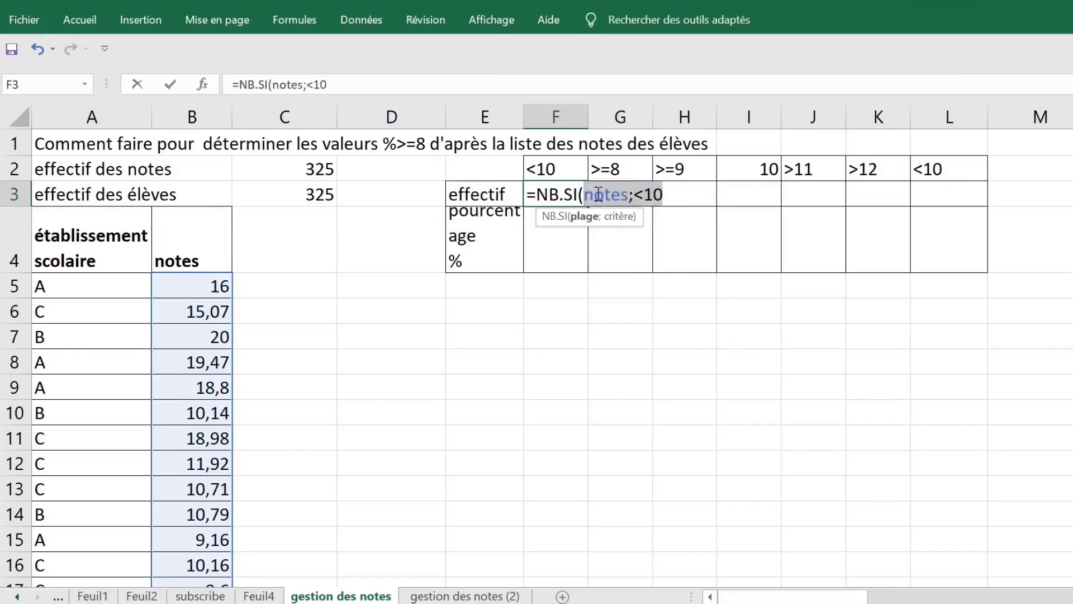
left_click(693, 196)
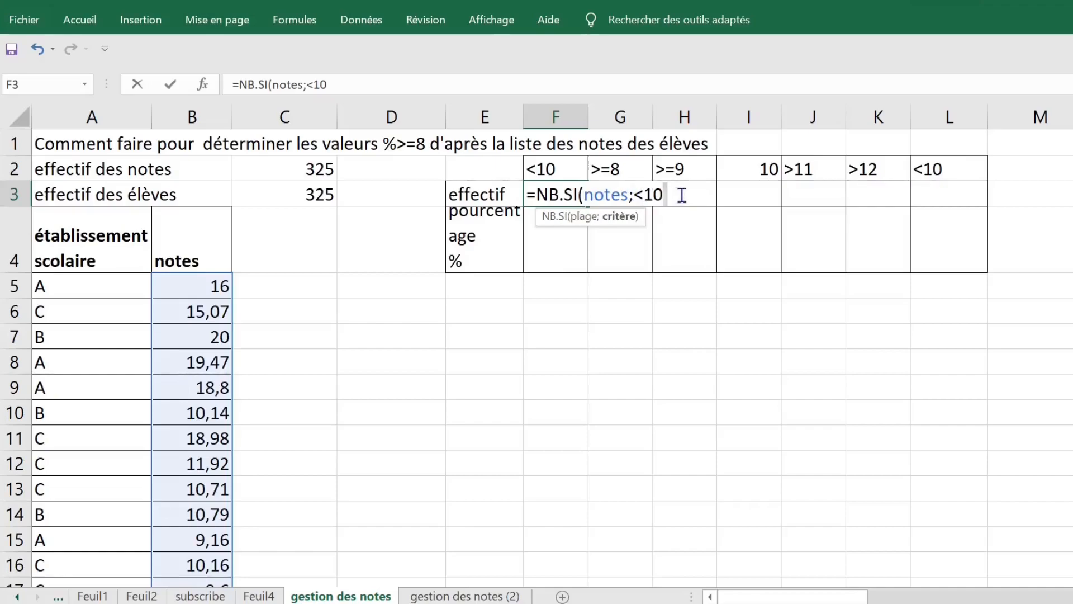
type(")")
key("Return")
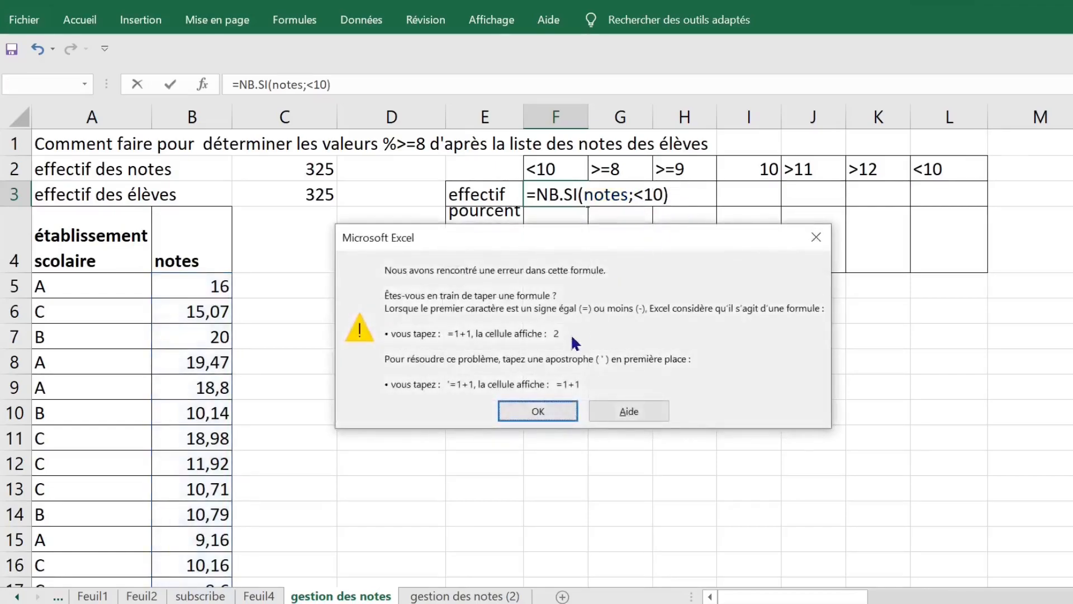
left_click(545, 412)
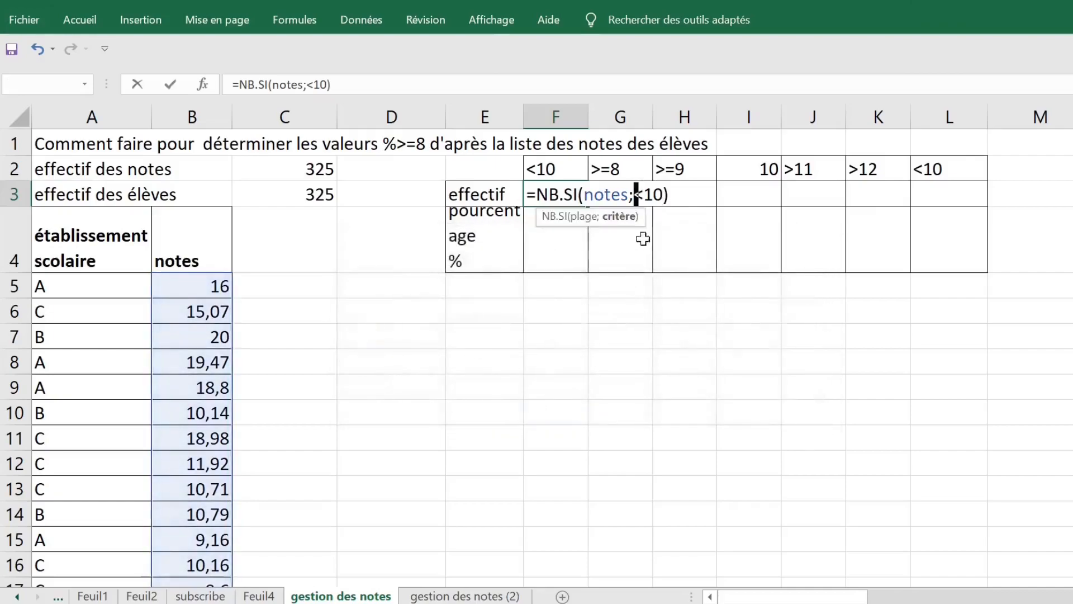
- Enclose the criterion in quotation marks so that F3 contains =NB.SI(notes;"<10")
type("\"")
left_click(669, 193)
type("\"")
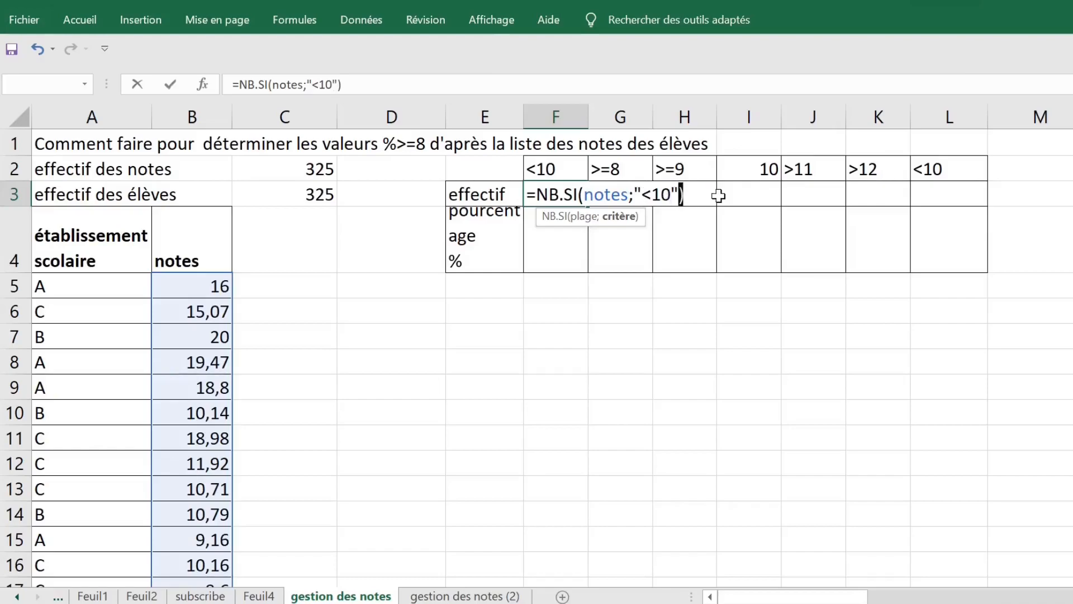
key("Return")
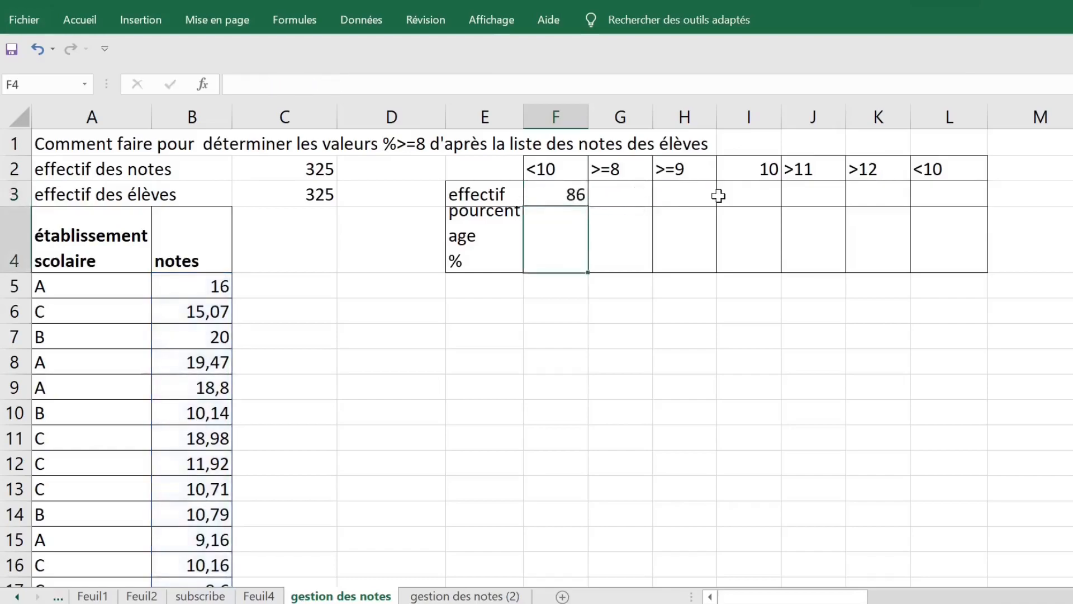
- Try to fill the count formula from F3 across to L3
left_click(573, 195)
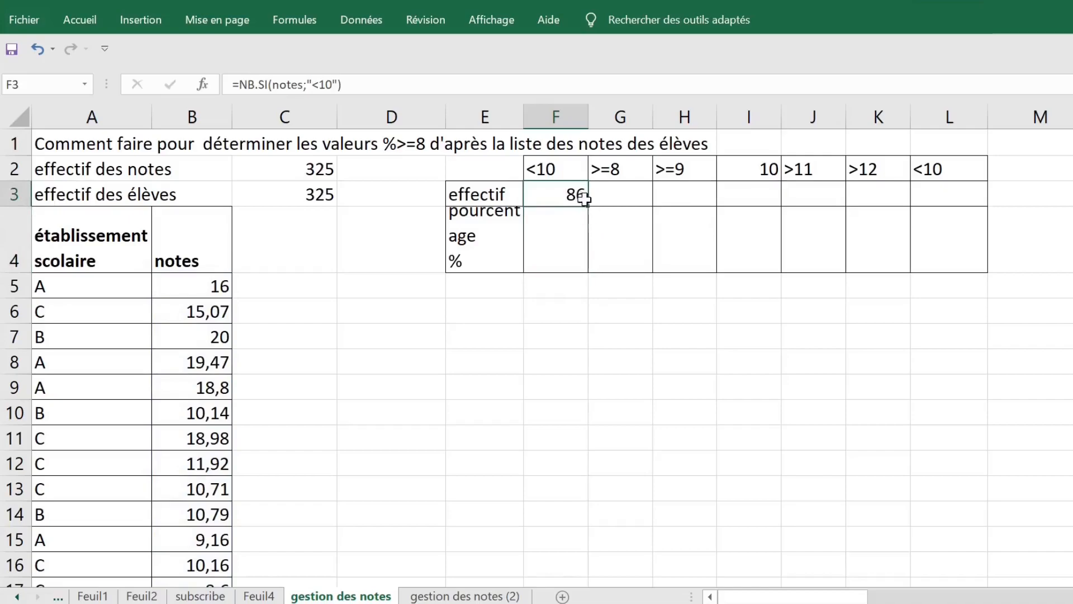
left_click_drag(587, 207, 957, 207)
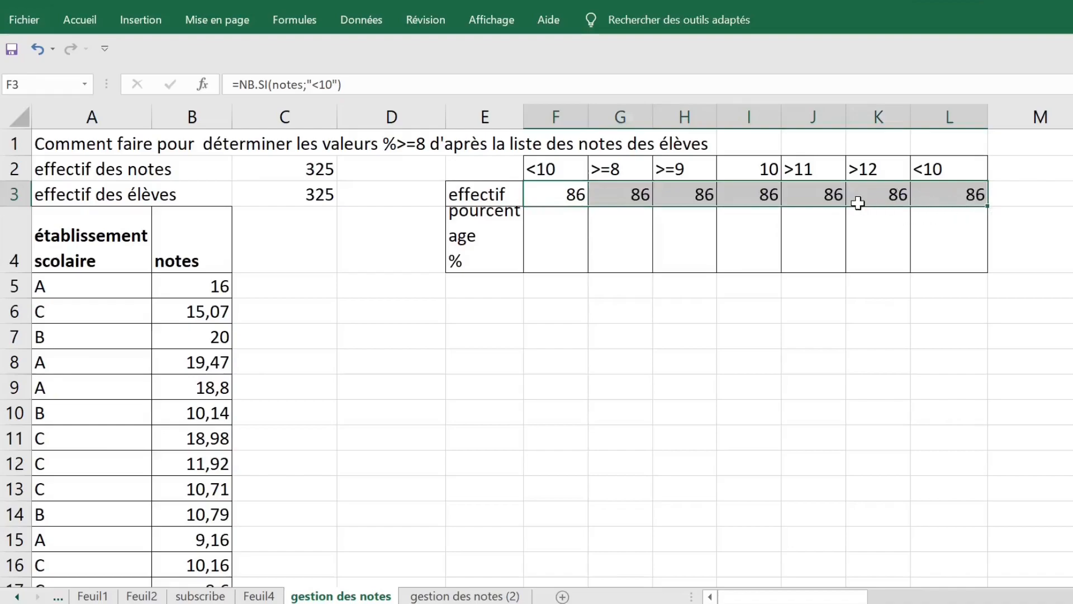
key("ctrl+z")
- Review the criteria in cells F2 to L2, above the effectif row
left_click(553, 174)
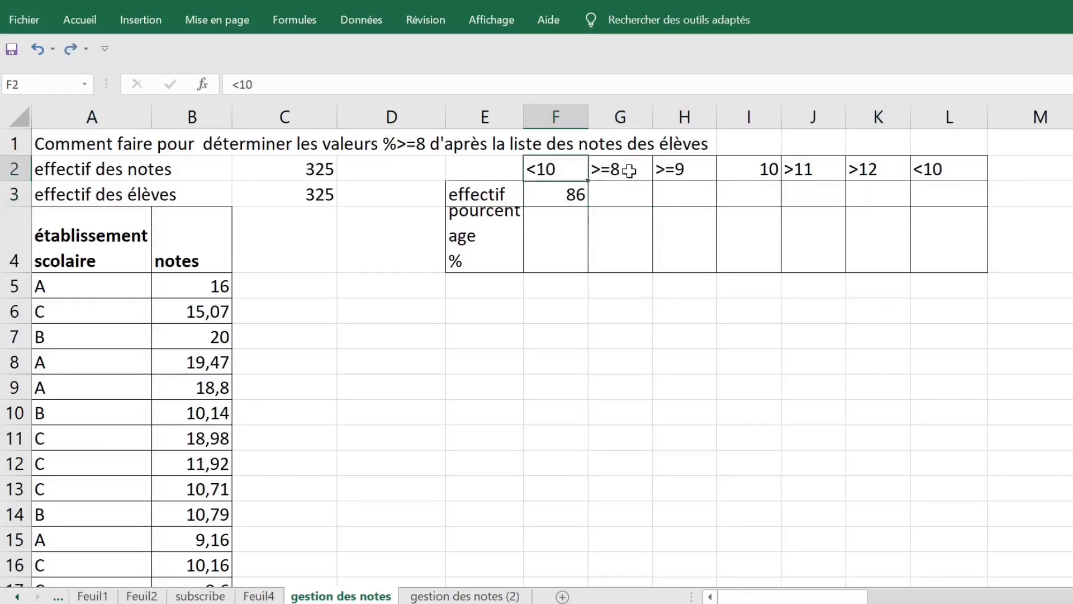
left_click(615, 169)
left_click(568, 168)
left_click(617, 169)
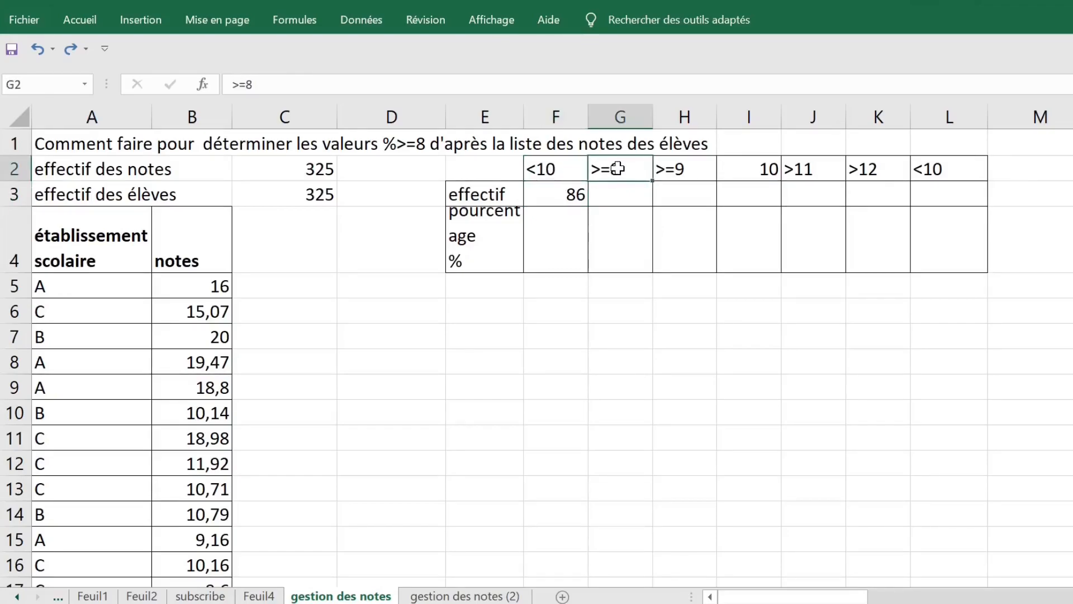
left_click(675, 170)
left_click_drag(934, 169, 568, 169)
- Replace the formula in F3 with =NB.SI(notes;F2), inserting the existing range name and referencing the criterion cell
left_click(568, 197)
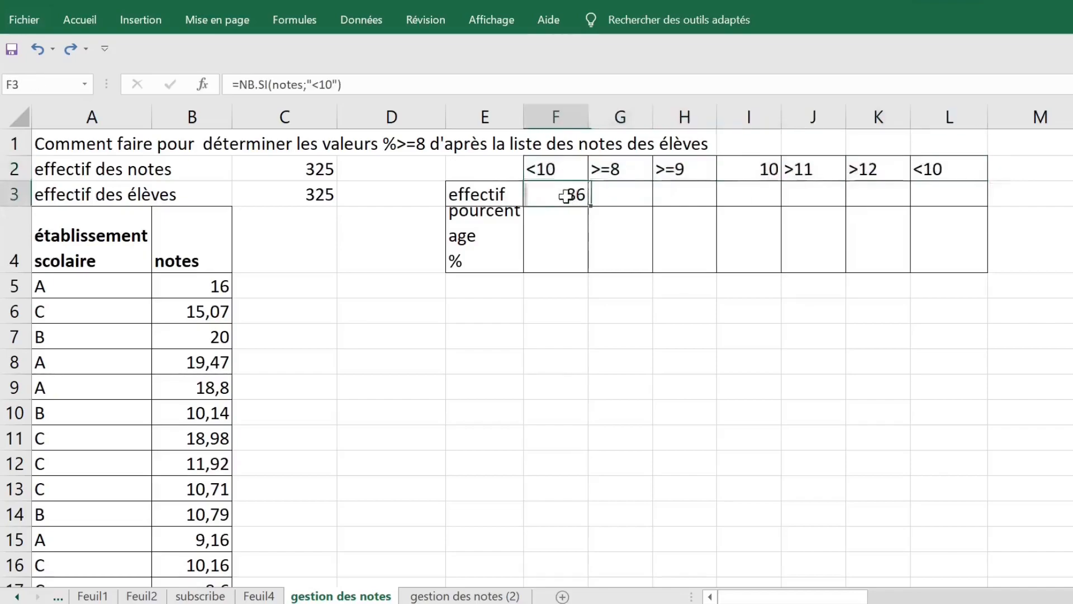
double_click(573, 197)
key("Escape")
type("=nb.")
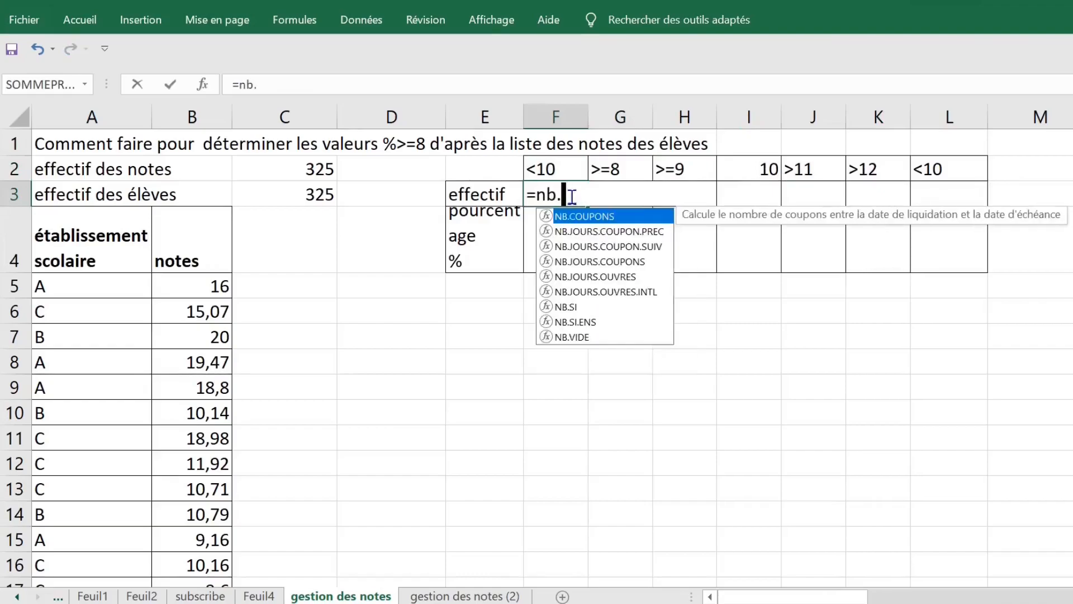
type("si")
key("Tab")
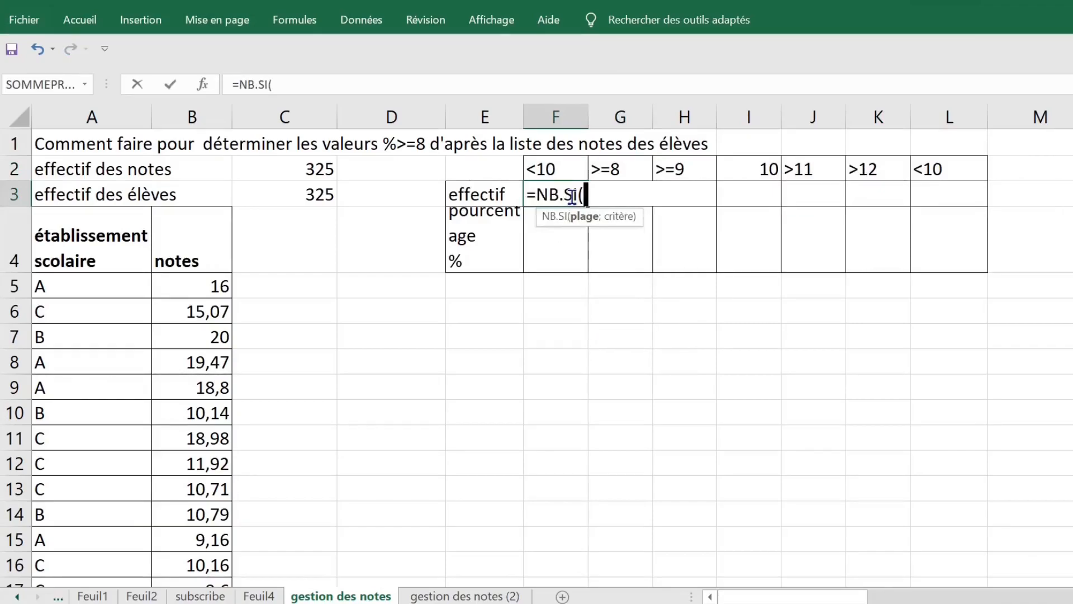
key("F3")
left_click(528, 262)
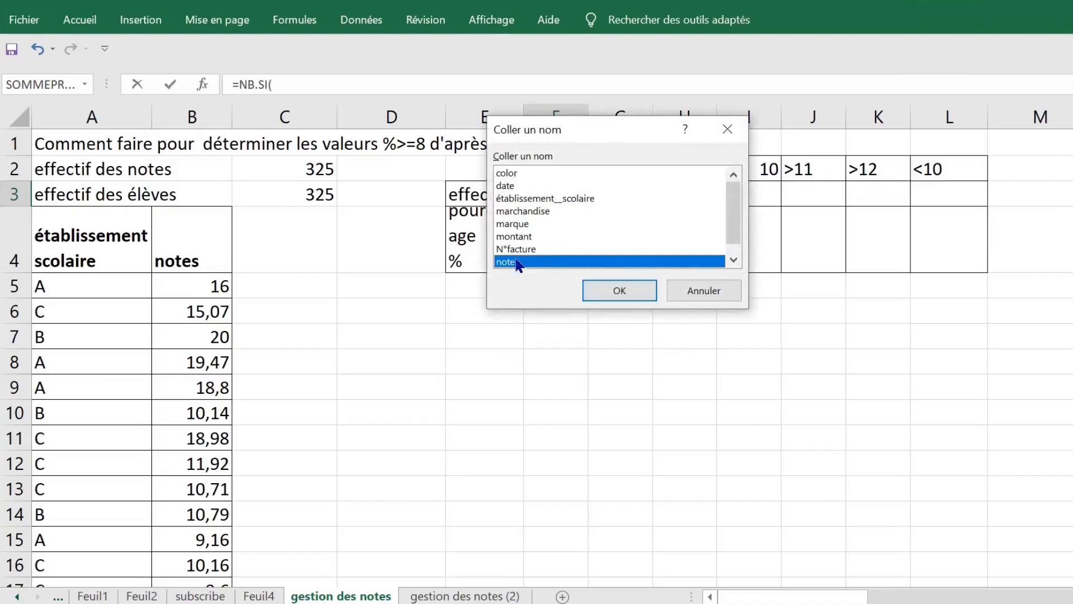
double_click(517, 263)
type(";")
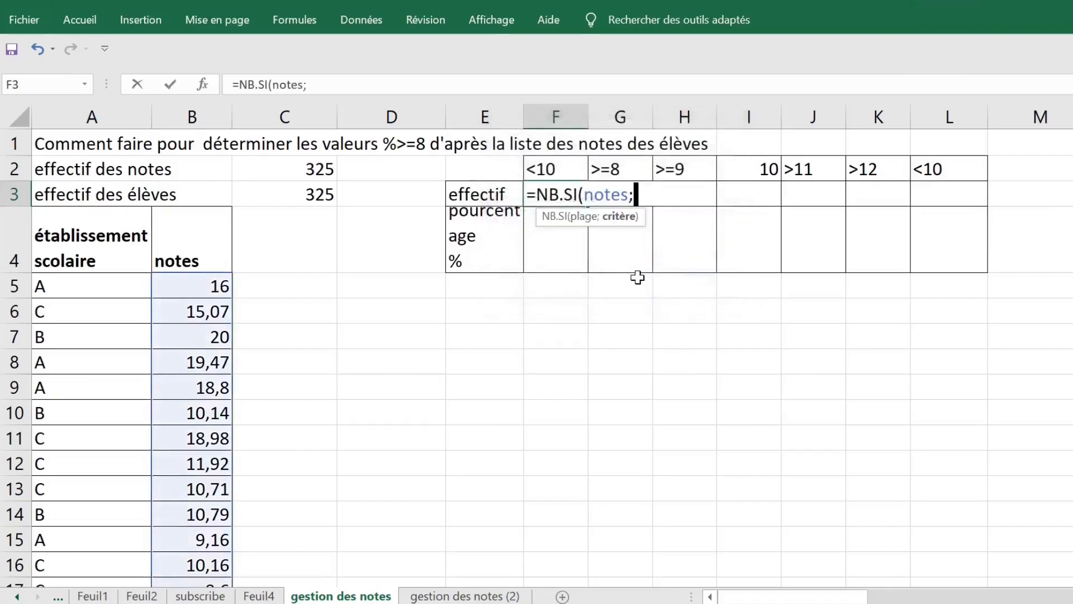
left_click(541, 166)
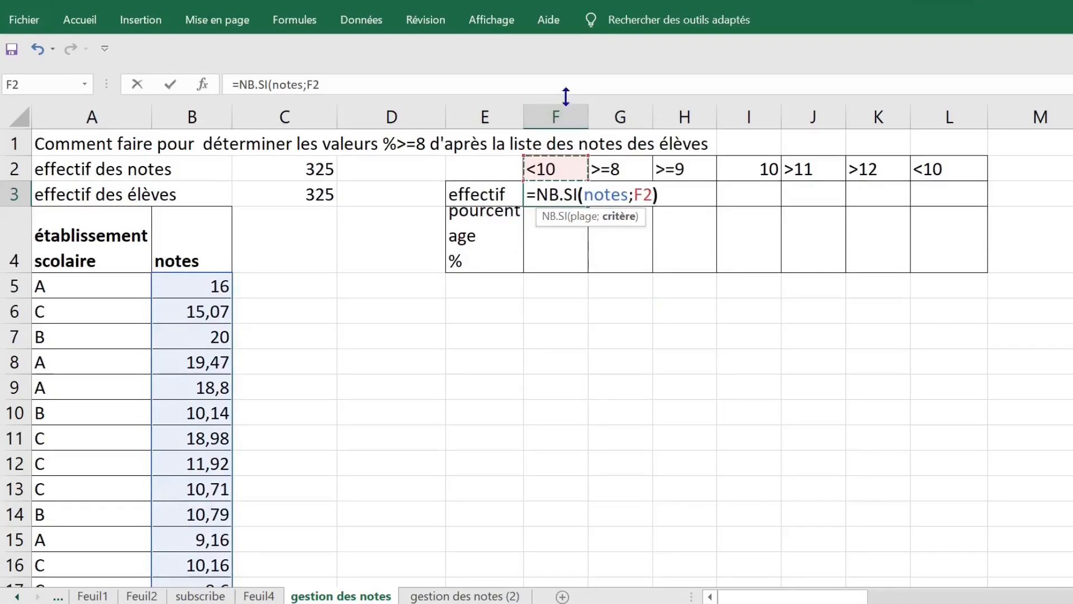
type(")")
key("Return")
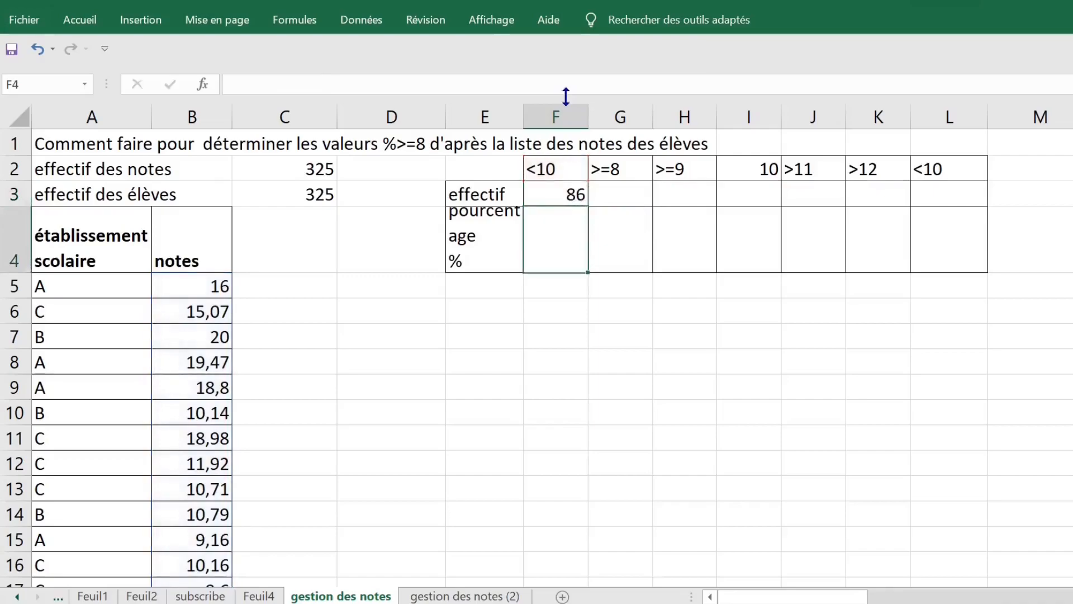
- Fill the count formula from F3 across to L3 and widen column E so the pourcentage label fits on one line
left_click(551, 196)
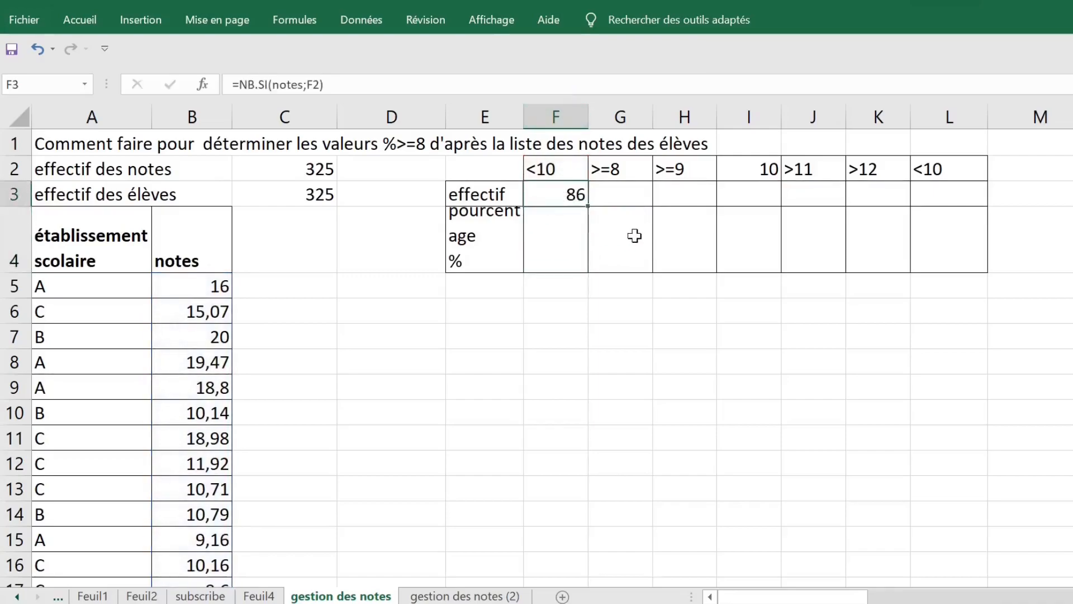
left_click_drag(592, 205, 965, 208)
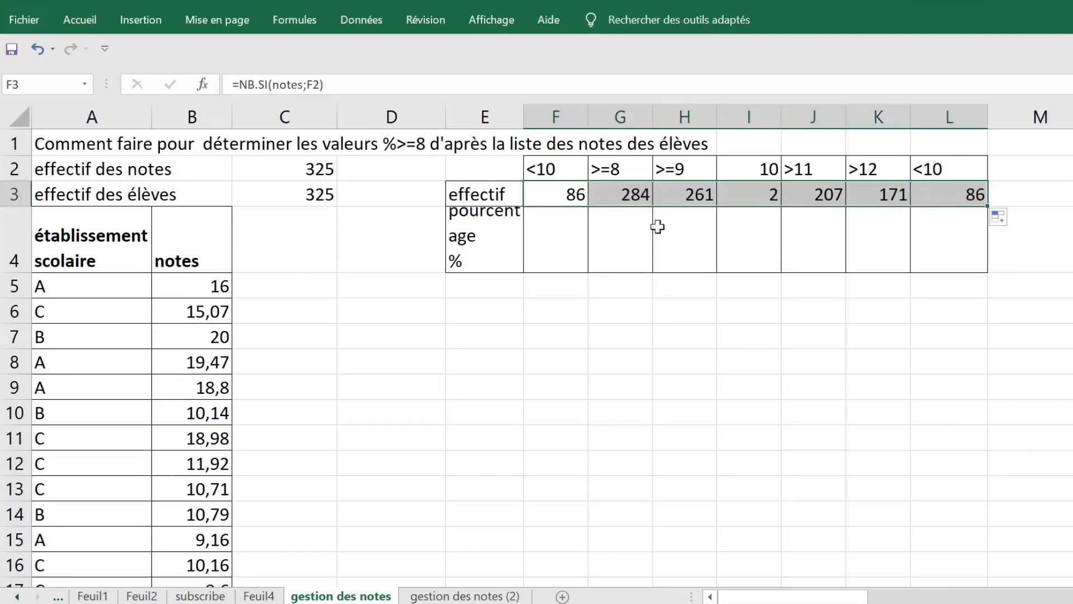
left_click(555, 233)
left_click_drag(521, 117, 550, 117)
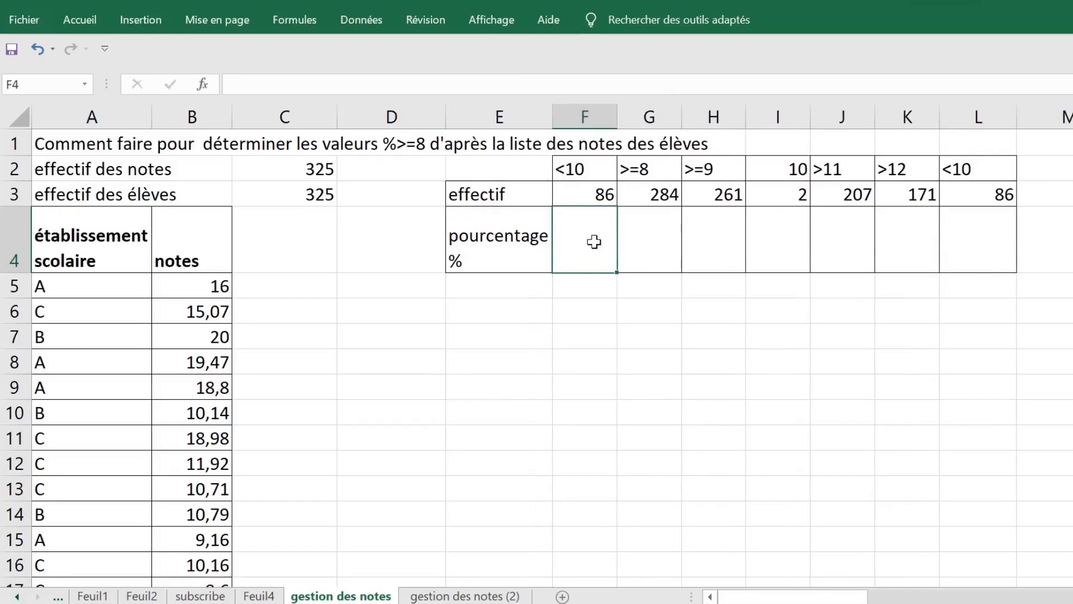
- Enter =F3/C3 in F4 to divide the number of grades below 10 by the total number of students
left_click(604, 191)
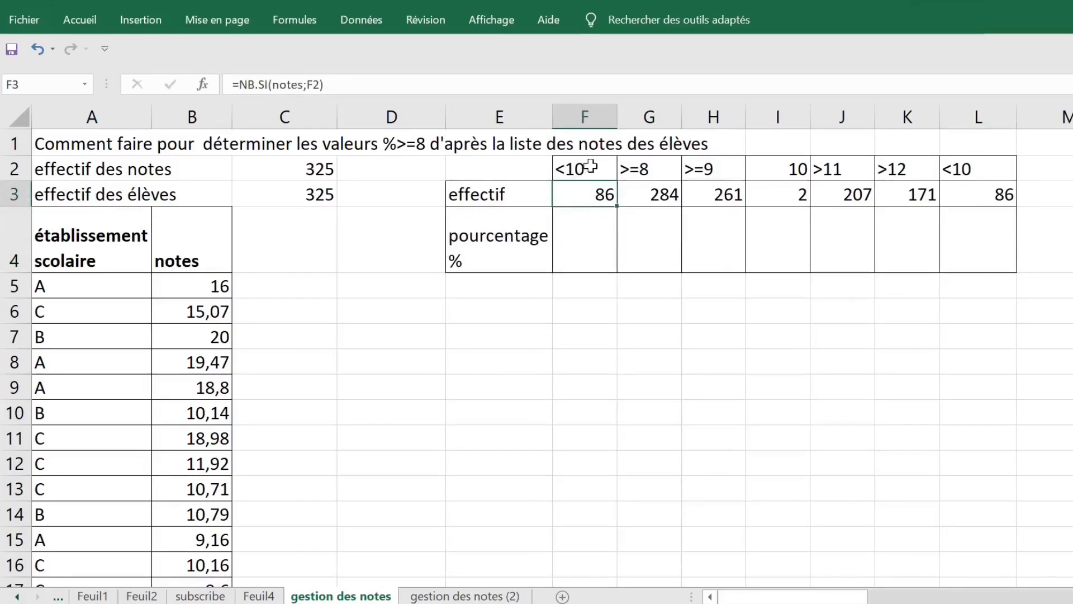
left_click(586, 233)
left_click(595, 191)
left_click(287, 195)
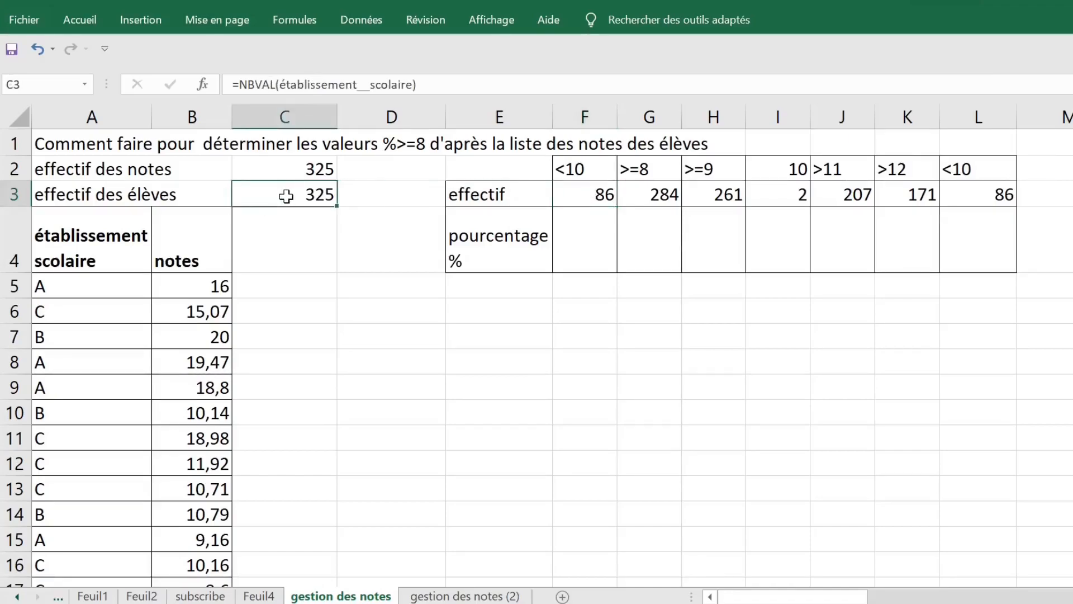
left_click(600, 197)
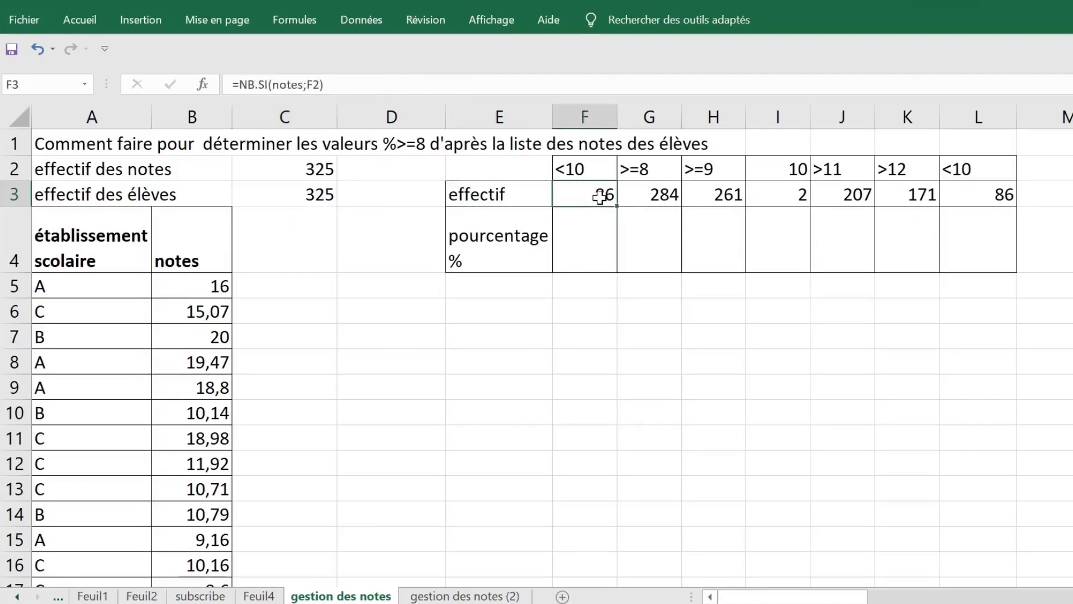
left_click(590, 233)
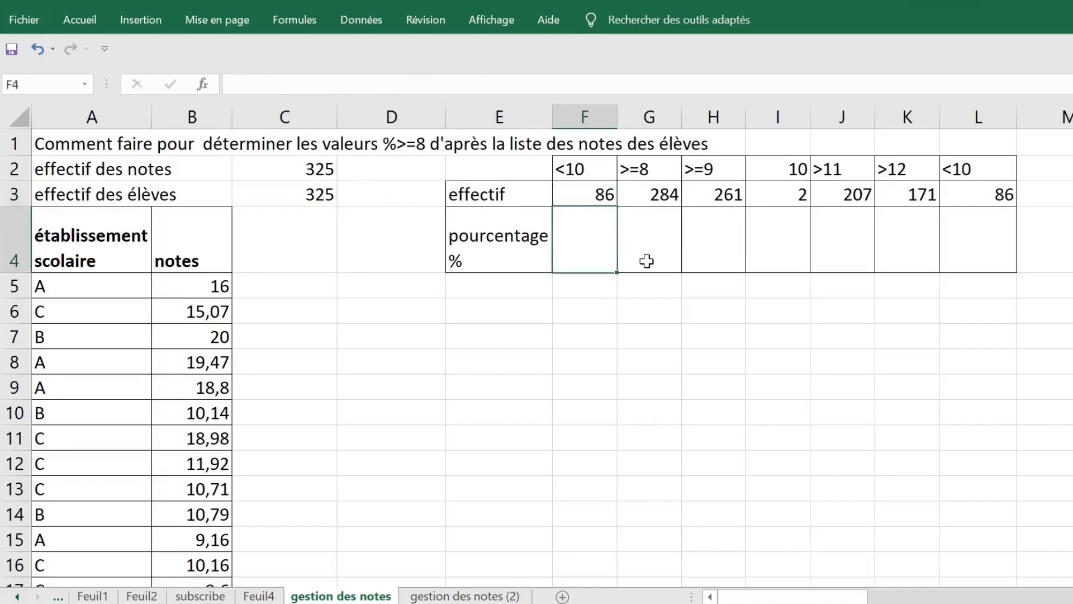
type("=")
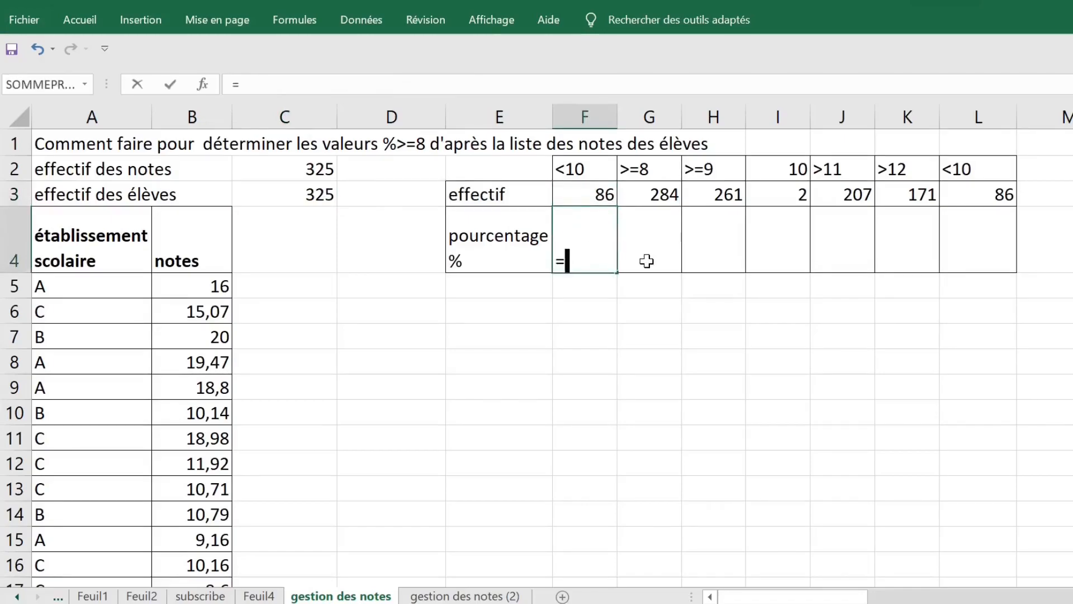
left_click(589, 194)
type("/")
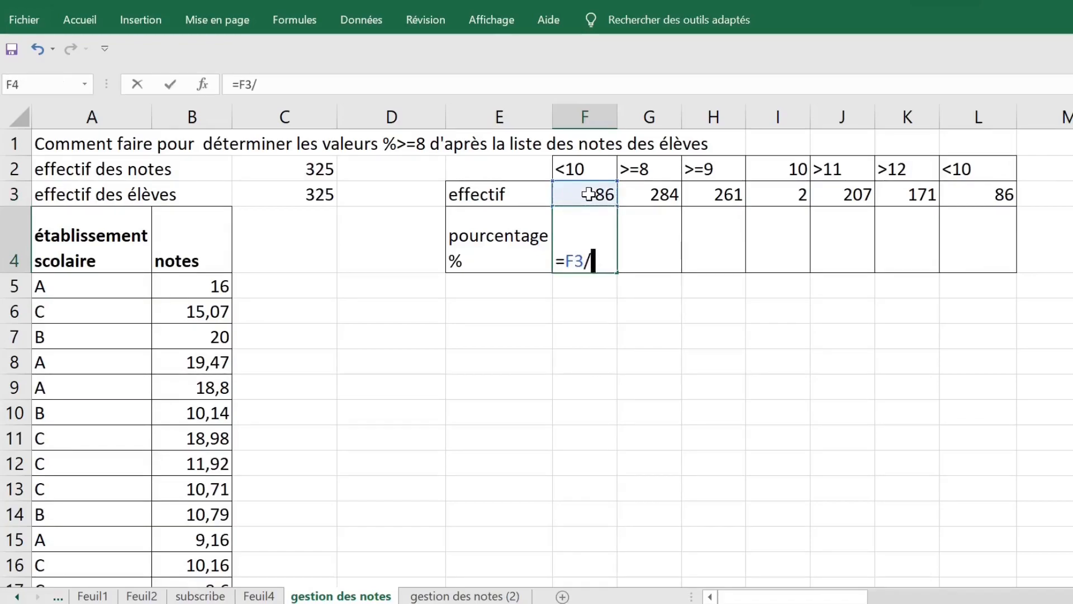
left_click(291, 194)
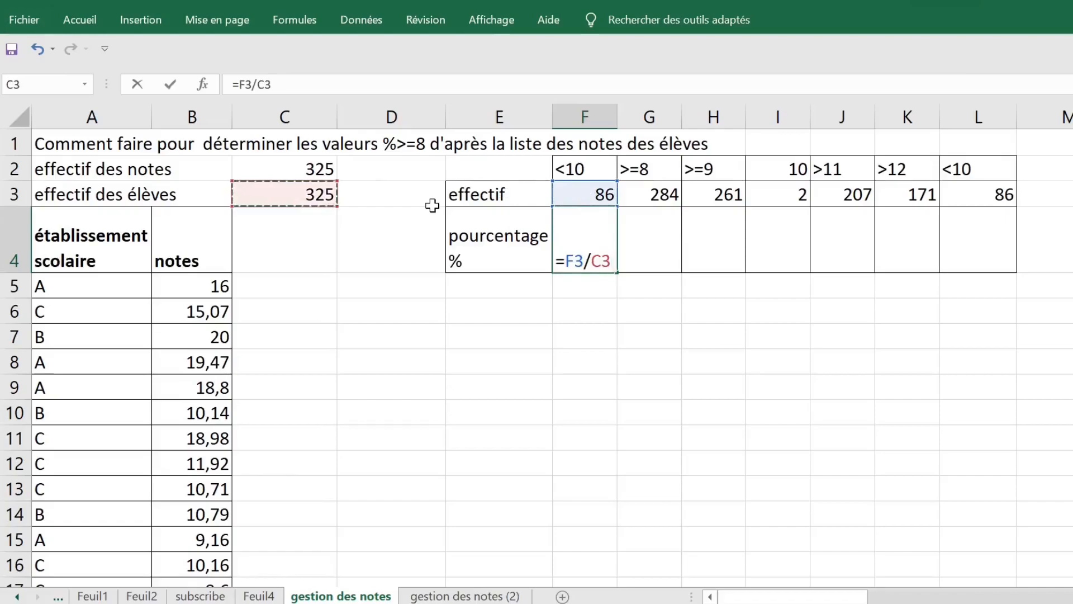
key("Return")
- Set the number format of the pourcentage cells F4 to L4 to Standard
left_click(584, 237)
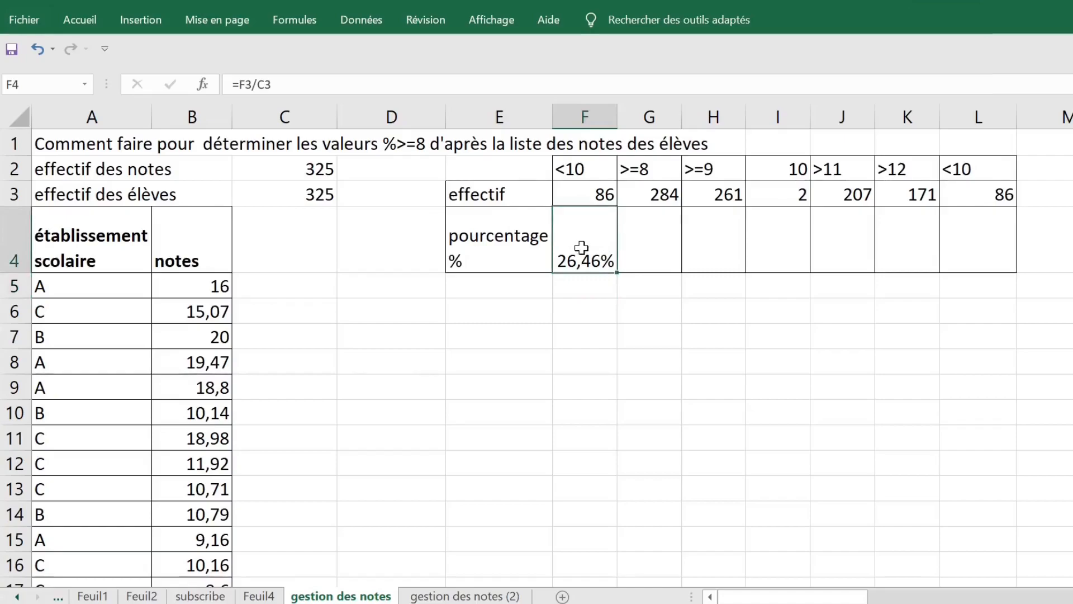
left_click_drag(582, 247, 990, 242)
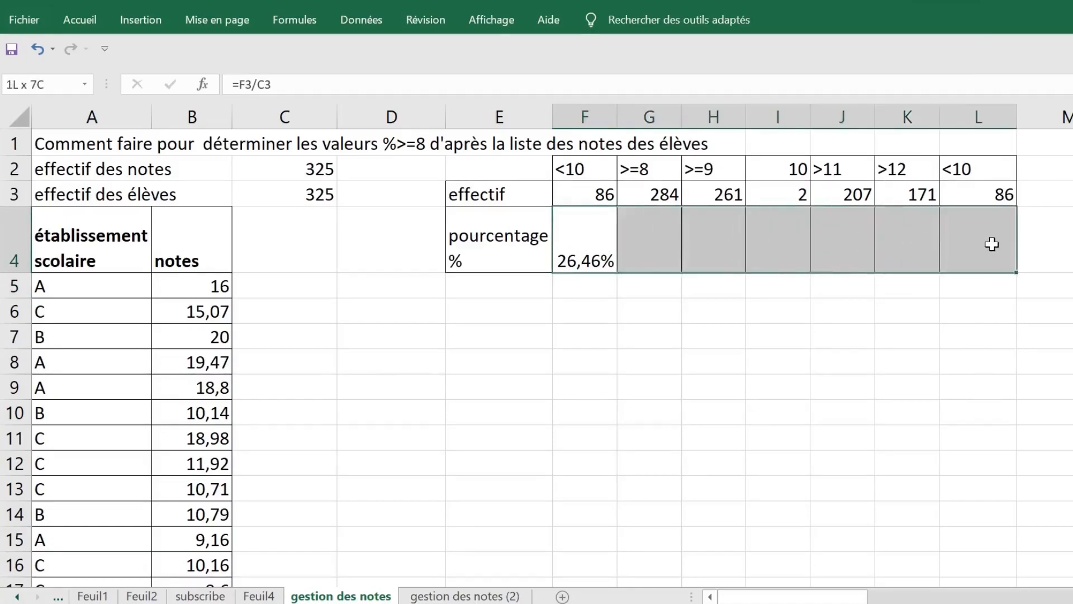
left_click(354, 25)
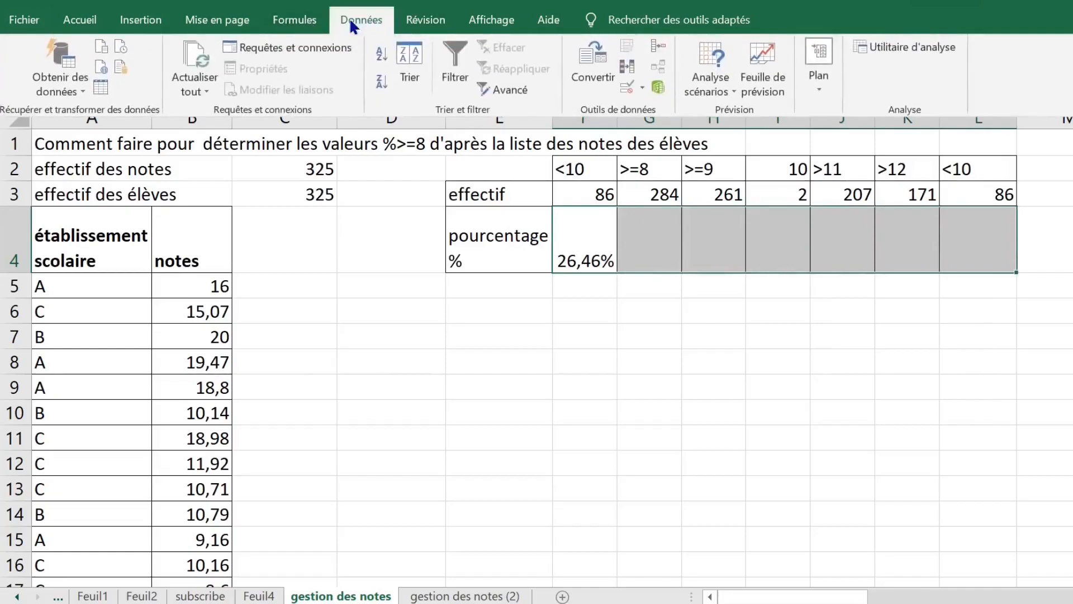
left_click(78, 23)
left_click(554, 54)
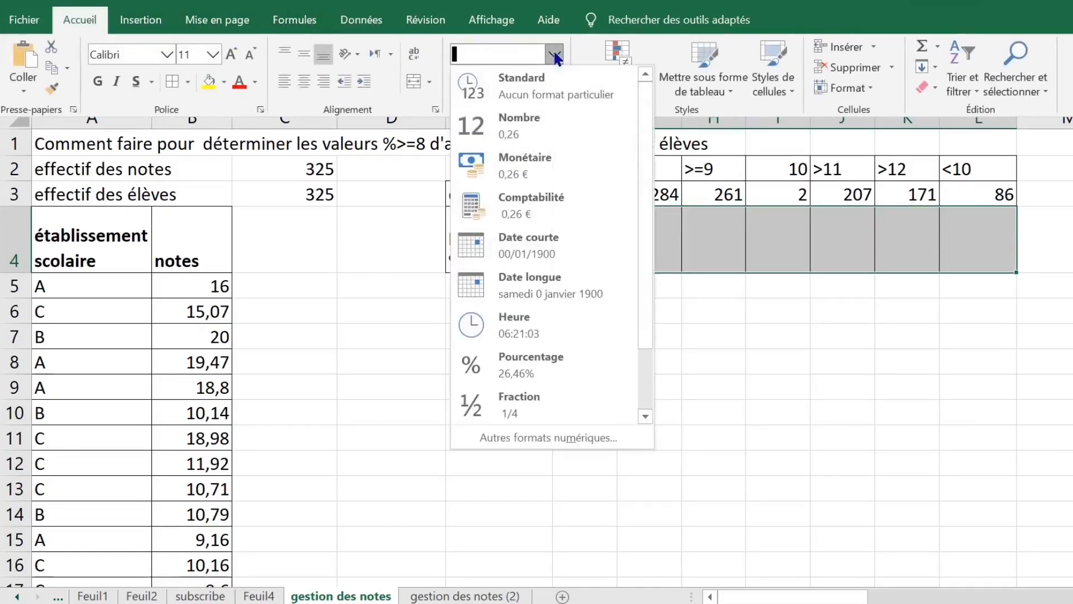
left_click(553, 79)
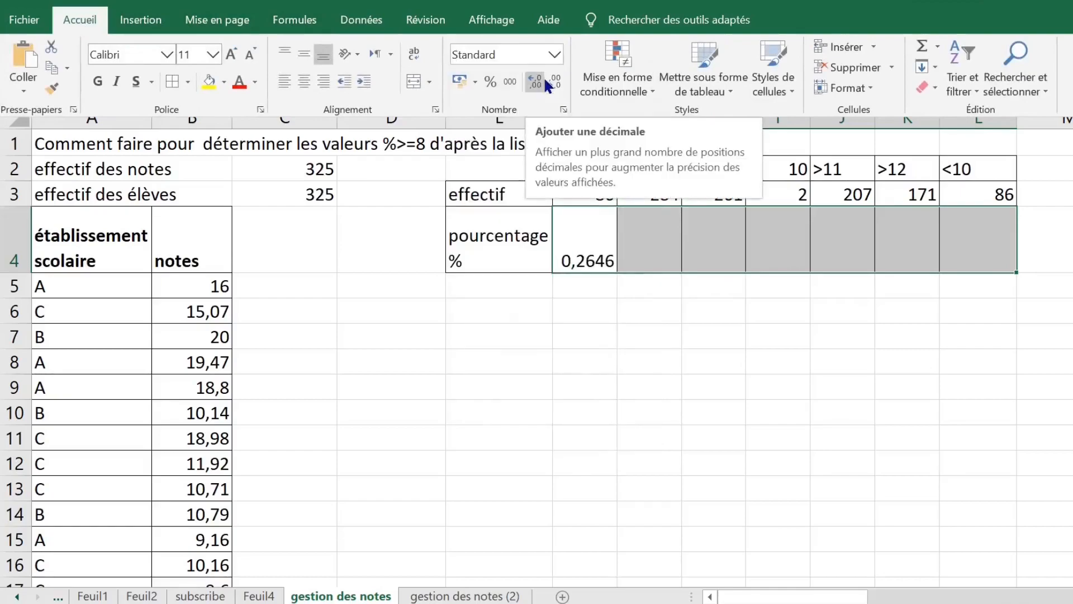
left_click(626, 330)
- Format cell F4 as Pourcentage with 2 decimal places
left_click(590, 257)
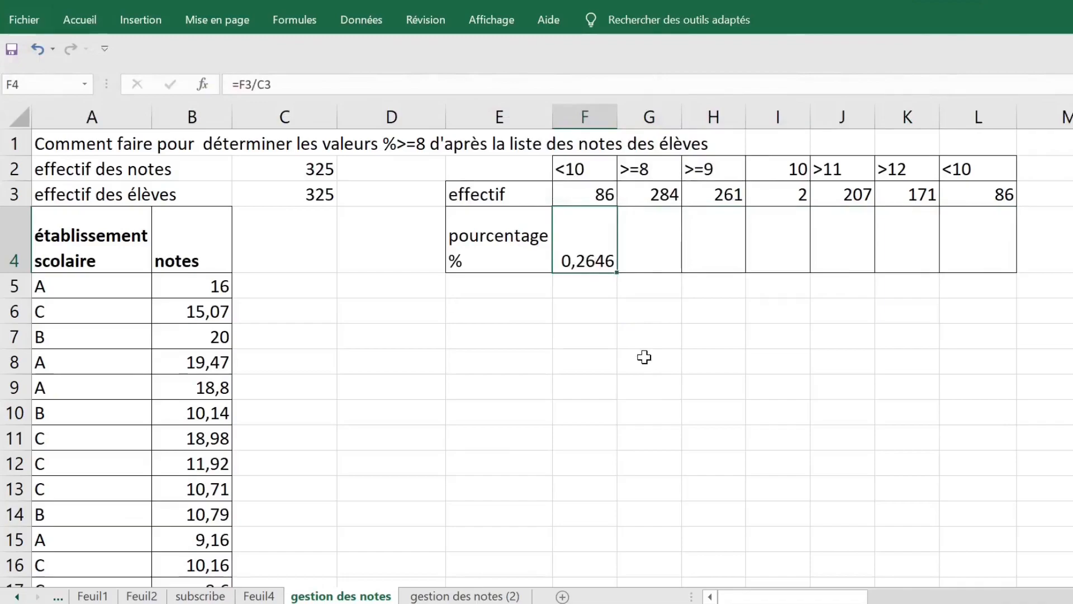
right_click(585, 254)
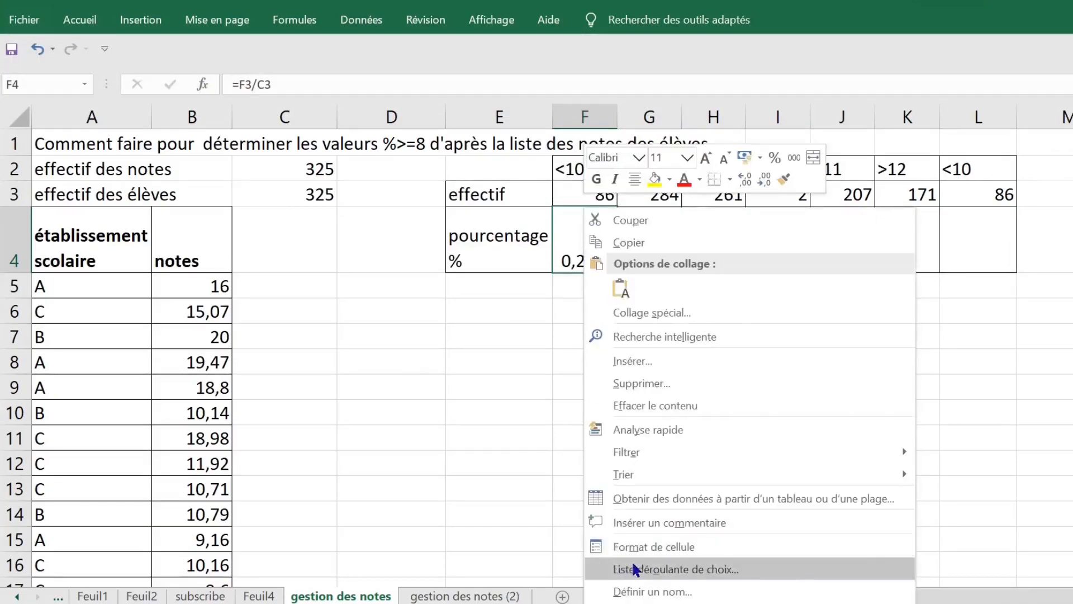
left_click(648, 546)
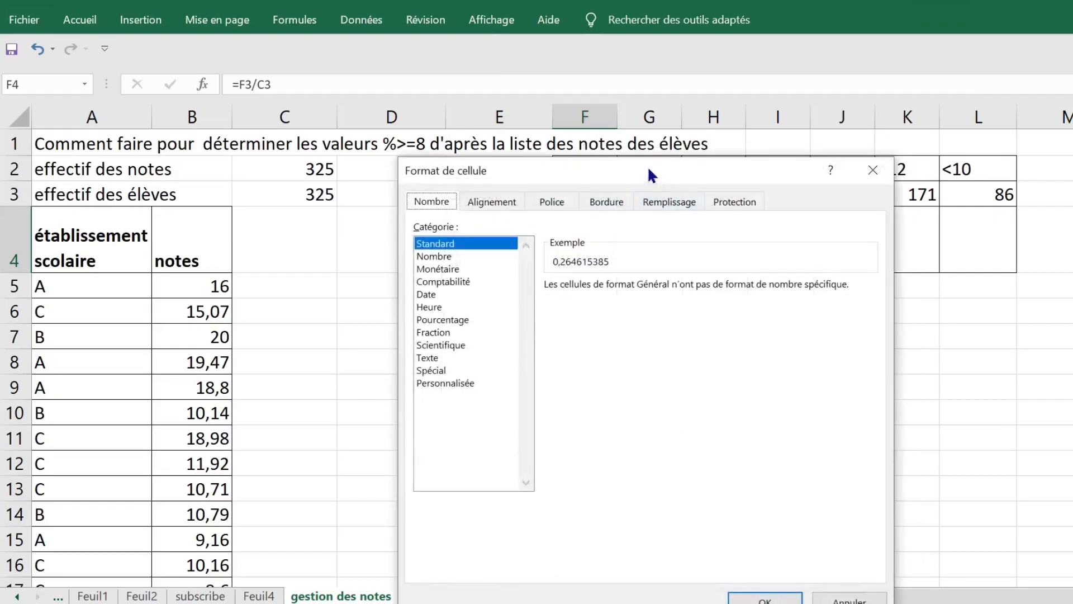
left_click_drag(648, 168, 543, 90)
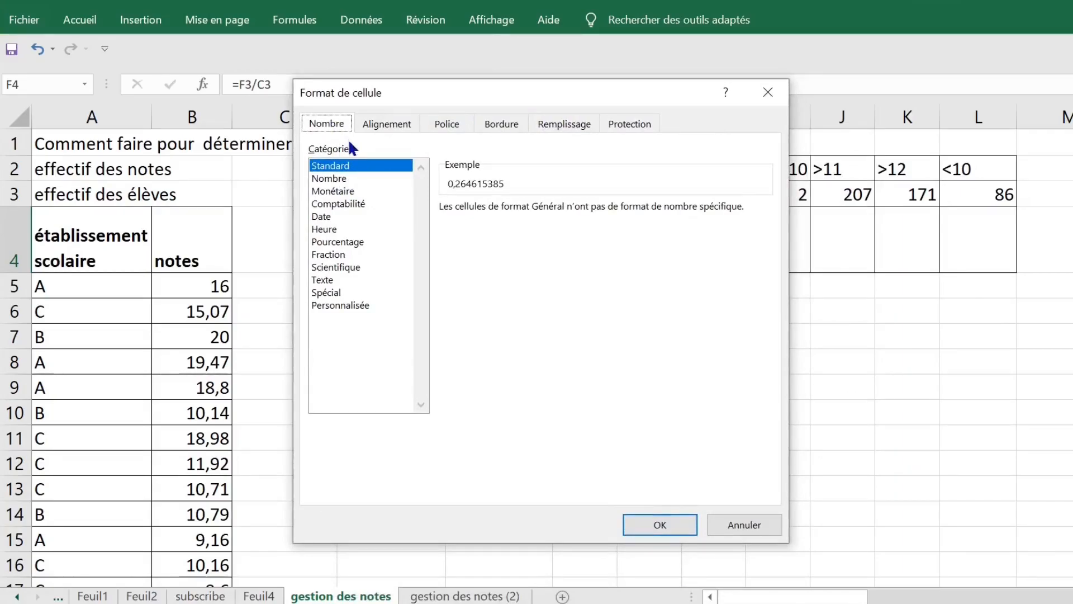
left_click(345, 244)
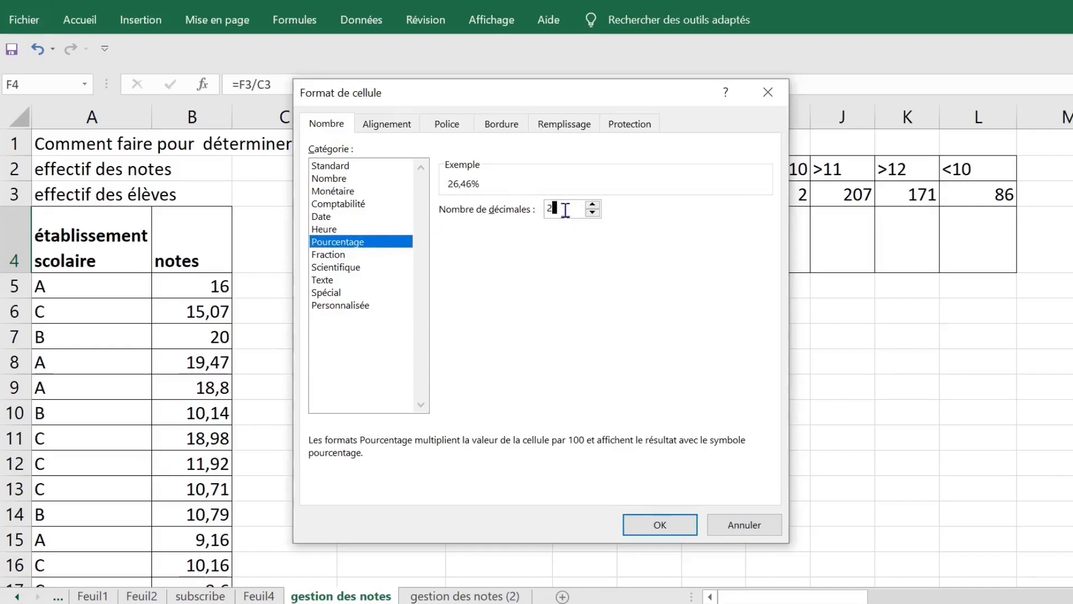
left_click(592, 204)
left_click(593, 212)
key("Delete")
type("2")
left_click(661, 523)
- Enter =G3/C3 in G4 to calculate the share of students meeting the >=8 criterion
left_click(649, 263)
left_click(594, 254)
left_click(654, 251)
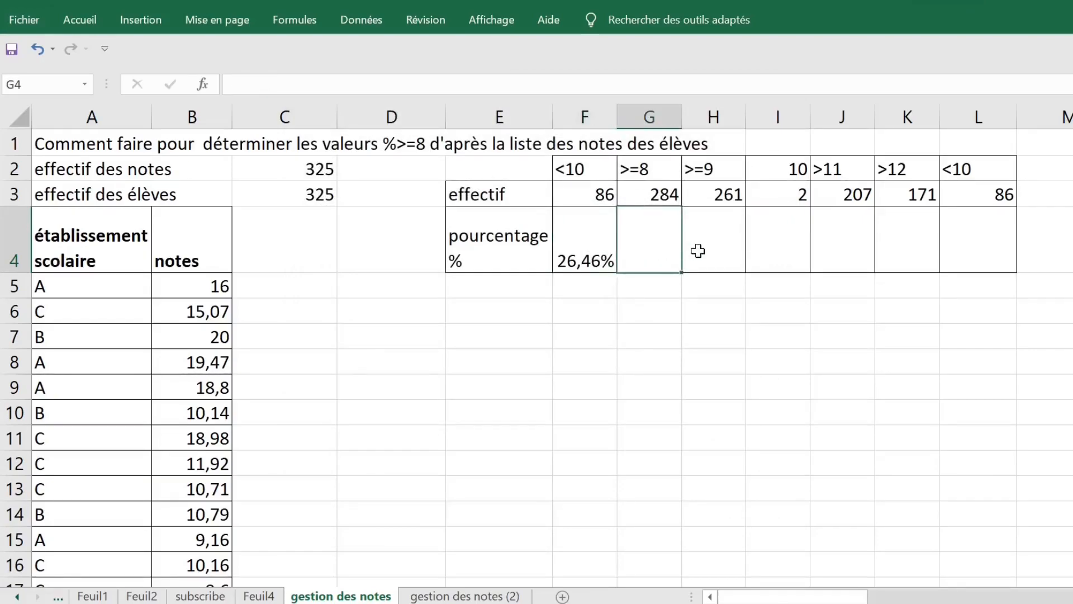
type("=")
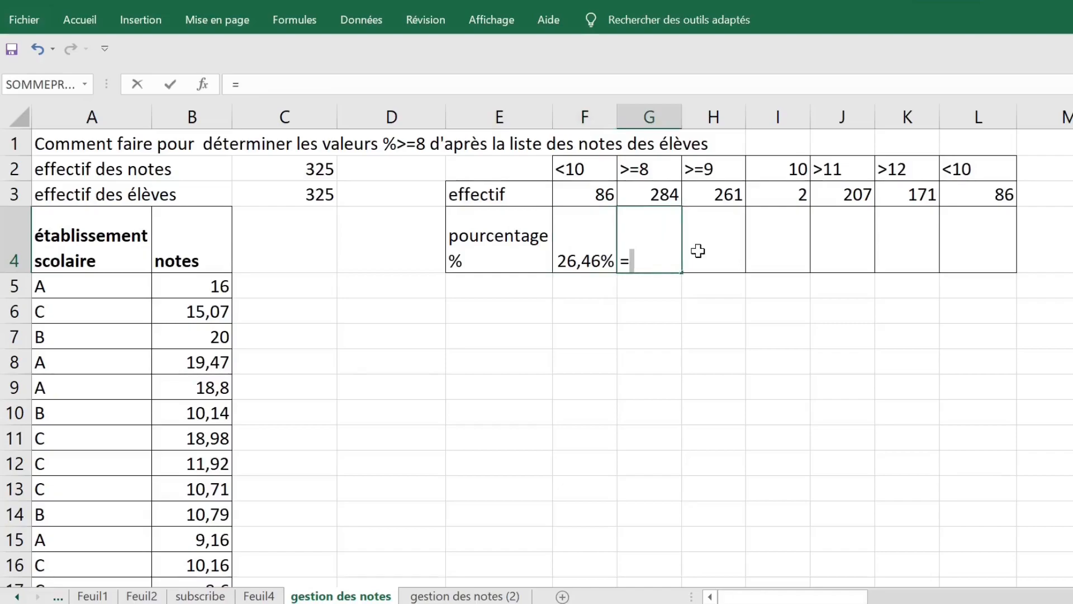
left_click(652, 196)
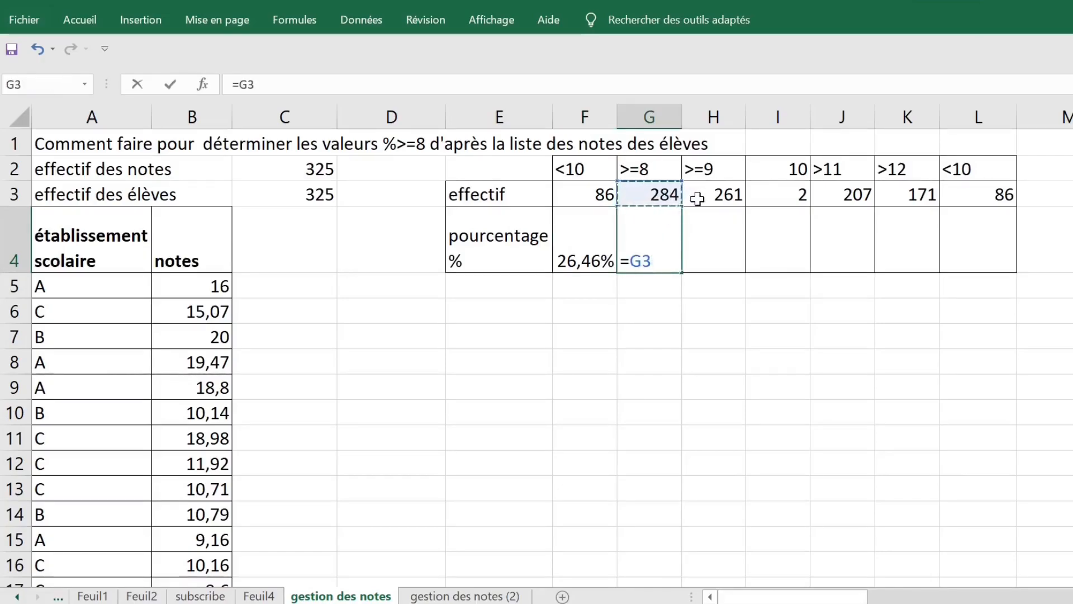
type("/")
left_click(300, 192)
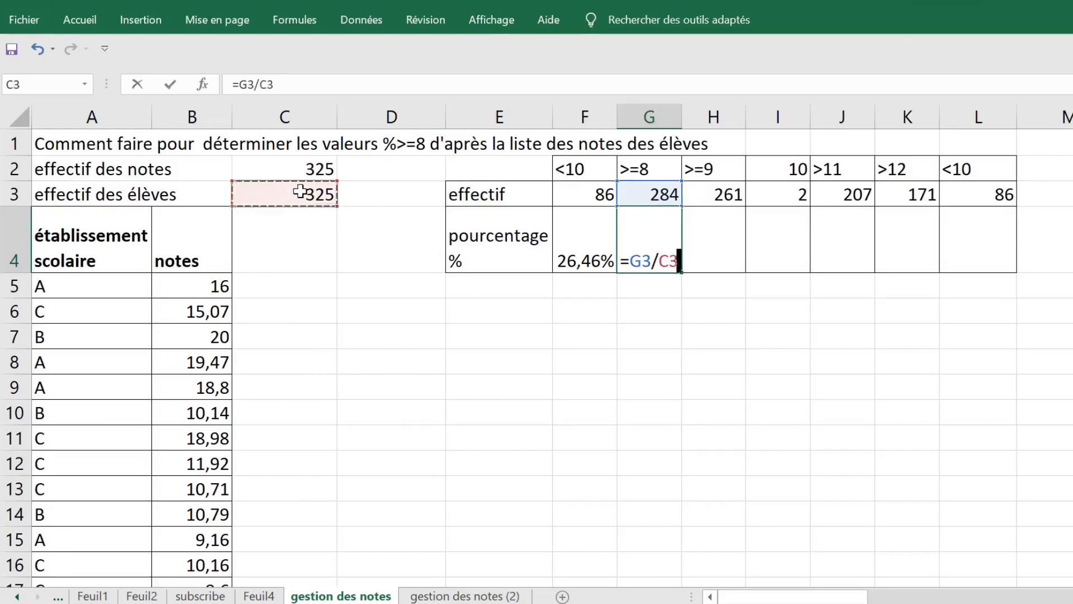
key("Return")
left_click(646, 251)
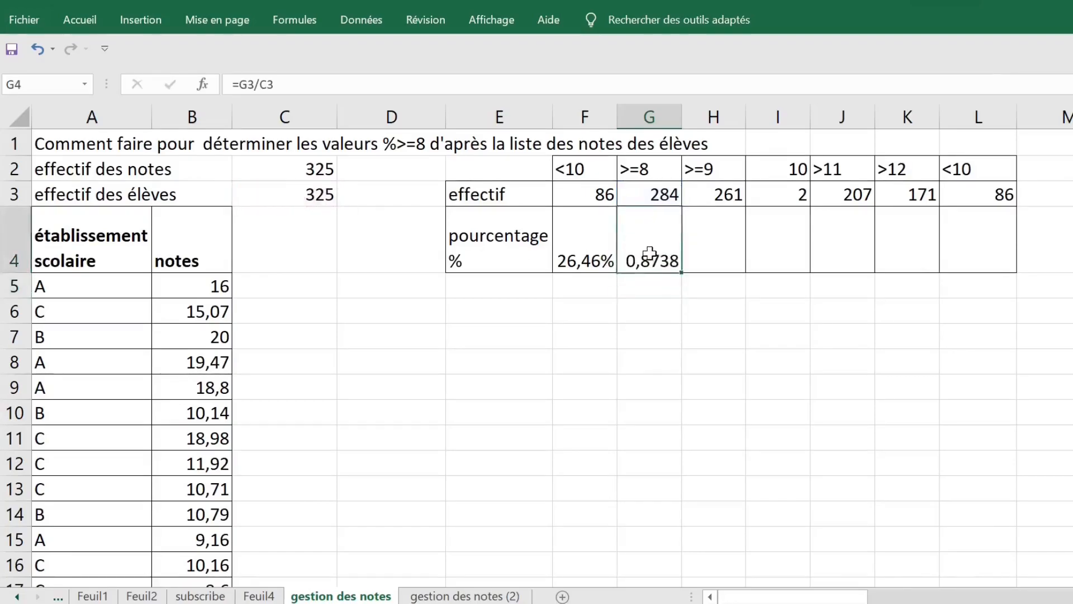
- Copy the percentage formatting of cell F4 onto cell G4
left_click(602, 250)
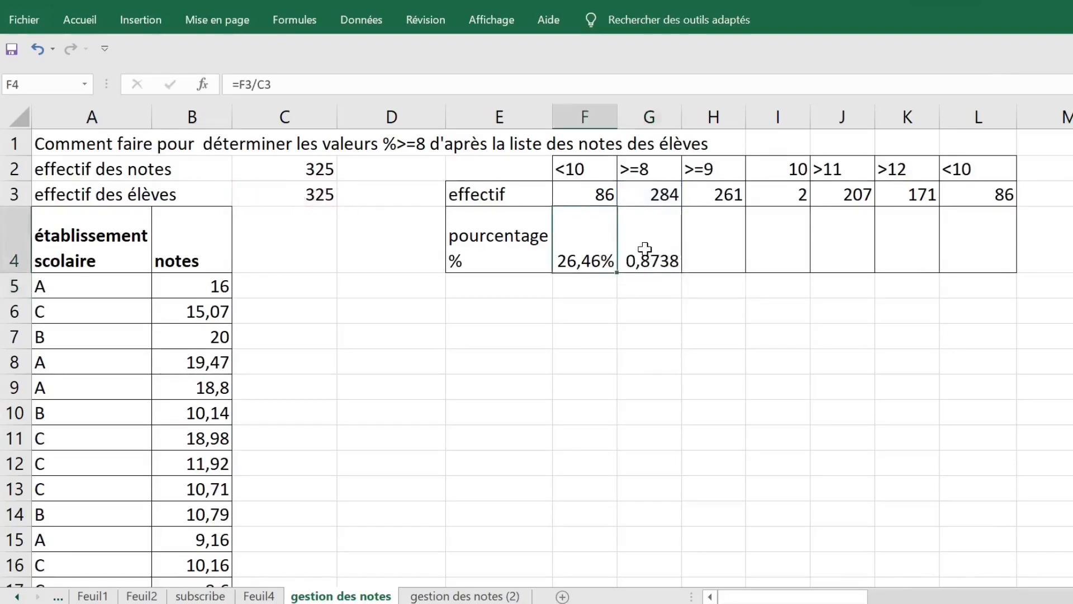
left_click(80, 20)
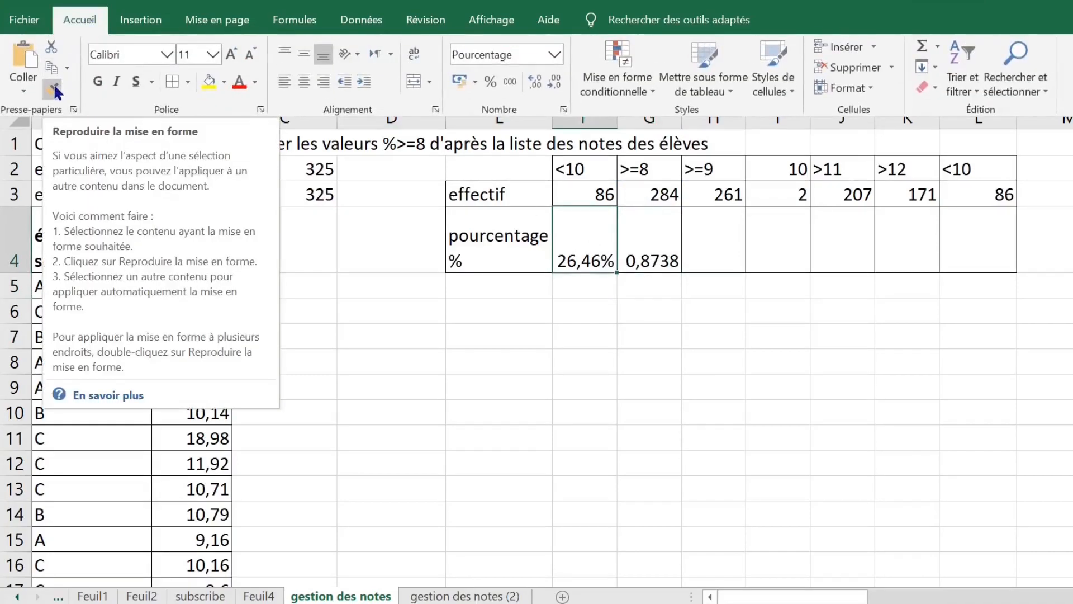
left_click(55, 87)
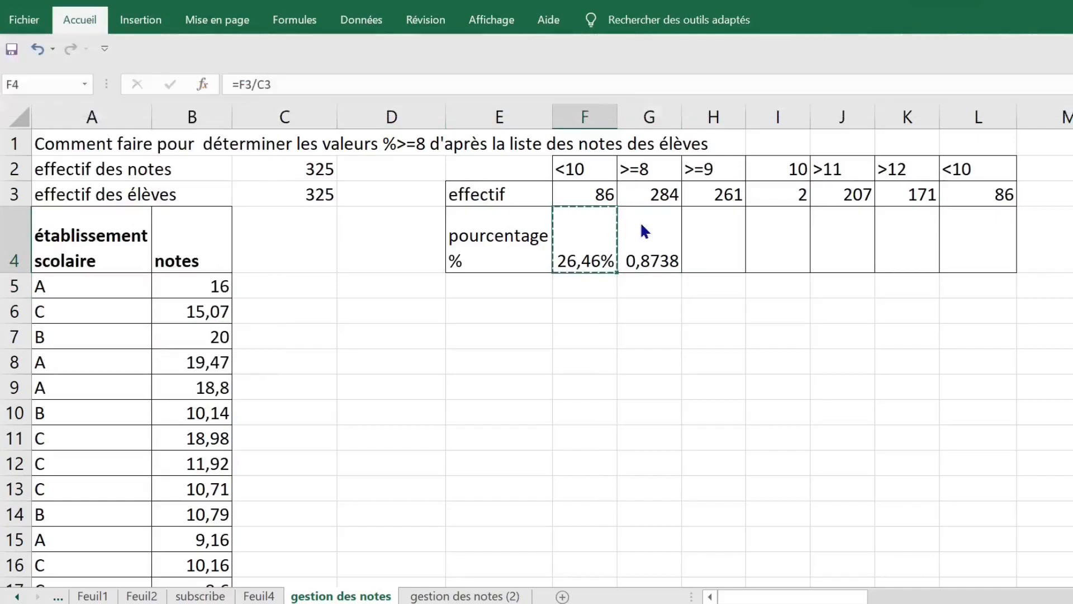
left_click(647, 234)
- Try to fill the G4 percentage formula across into H4
left_click(721, 243)
left_click(664, 243)
left_click_drag(682, 274, 745, 273)
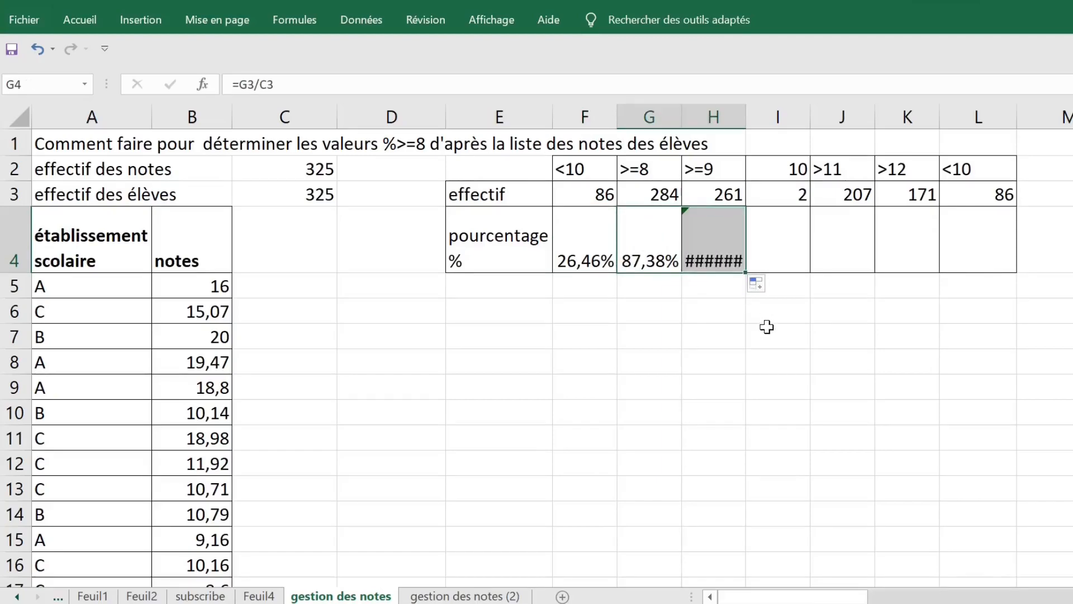
- Check the cell references of the copied formula in H4 and clear cells H4 and G4
left_click(724, 259)
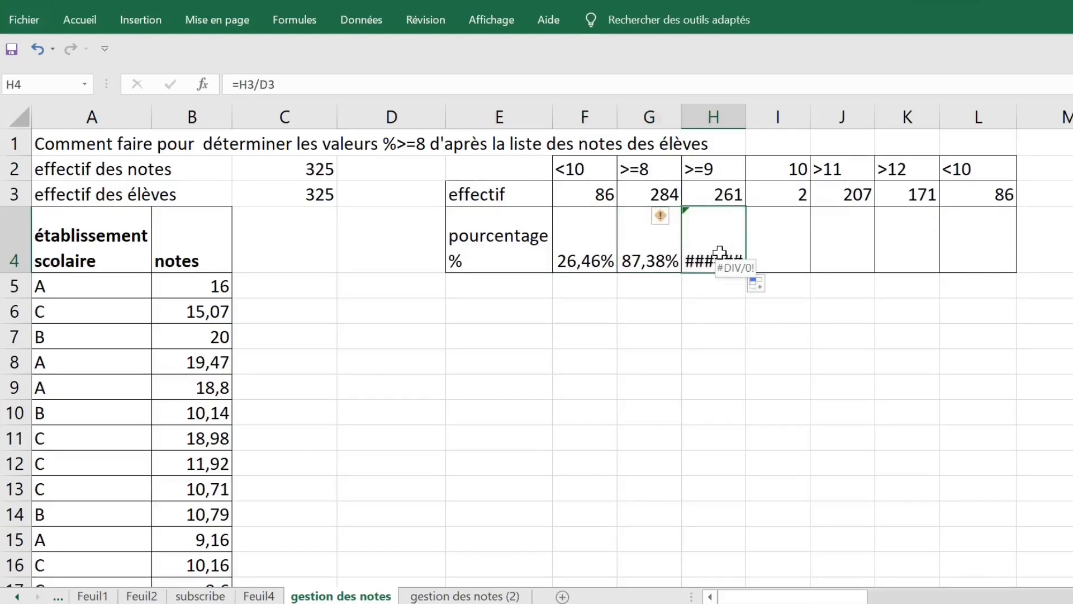
double_click(720, 258)
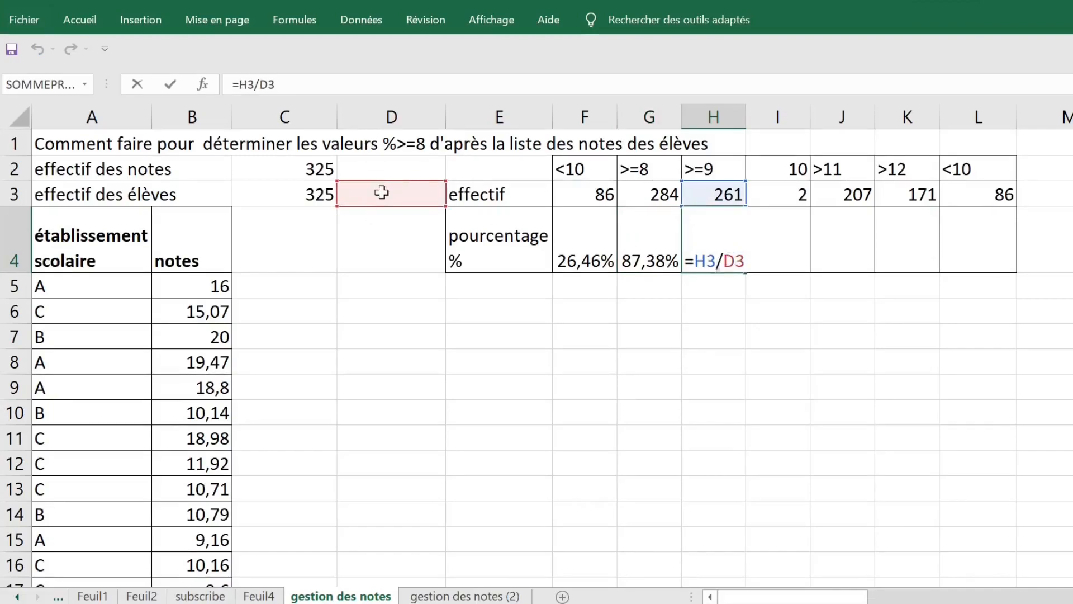
key("Escape")
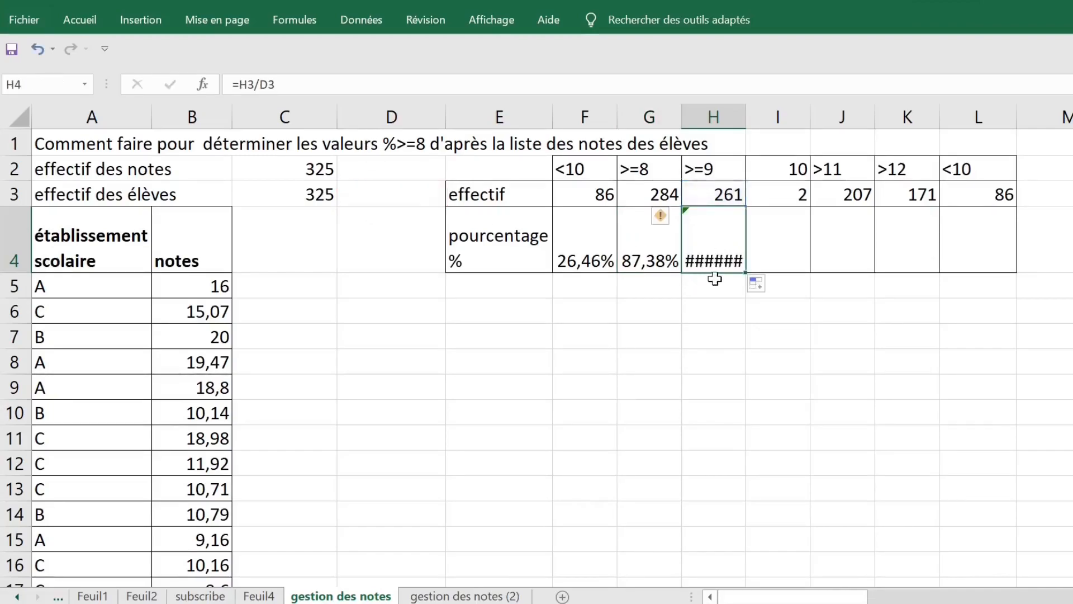
key("Delete")
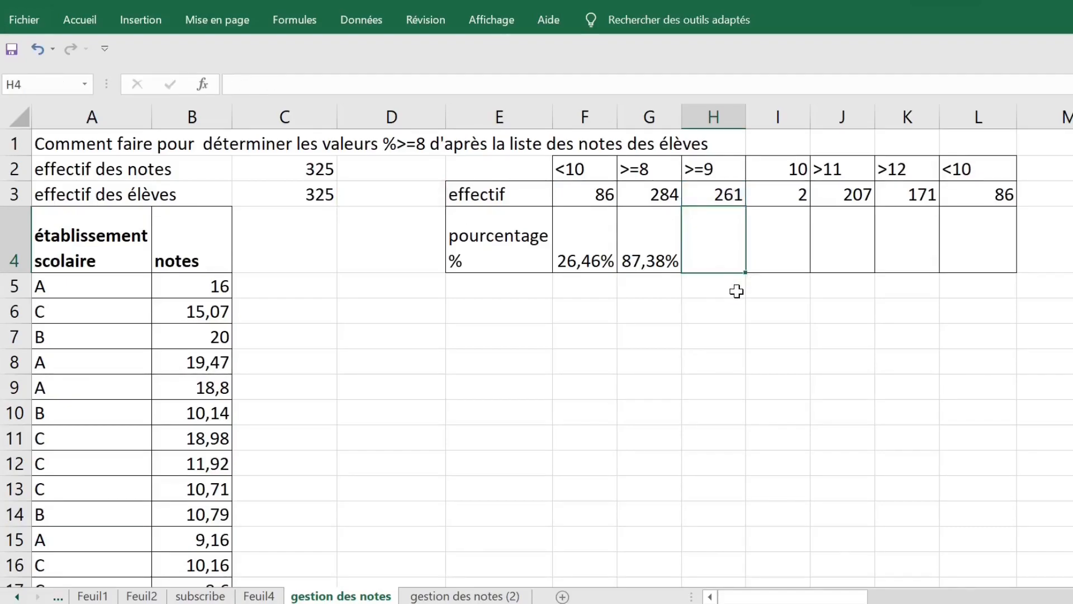
left_click(643, 255)
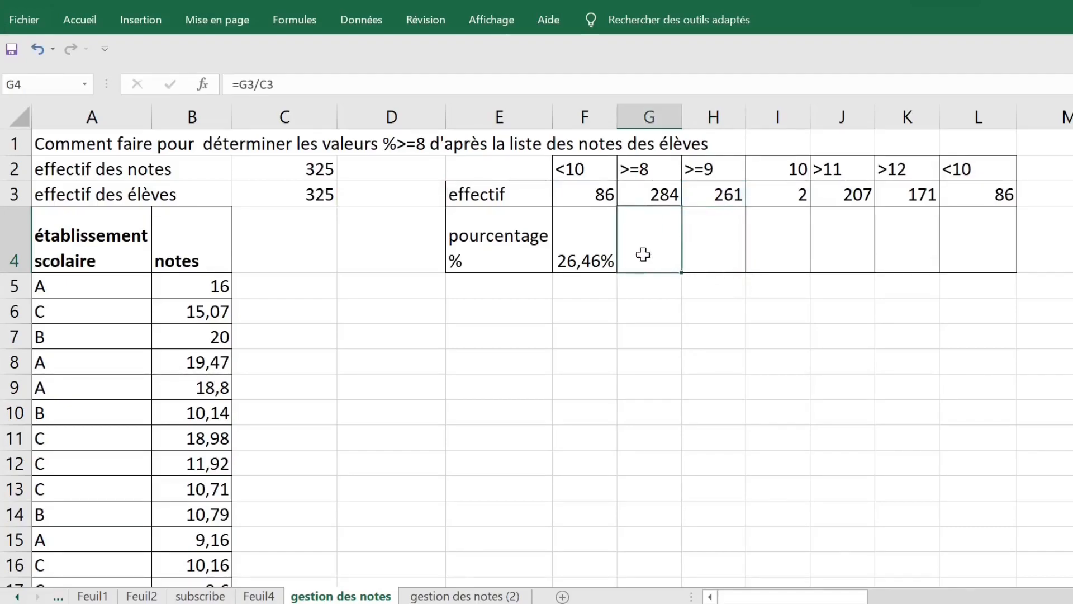
- Make the C3 reference absolute in F4 so the formula is =F3/$C$3, and fill it across to L4
left_click(581, 246)
double_click(584, 251)
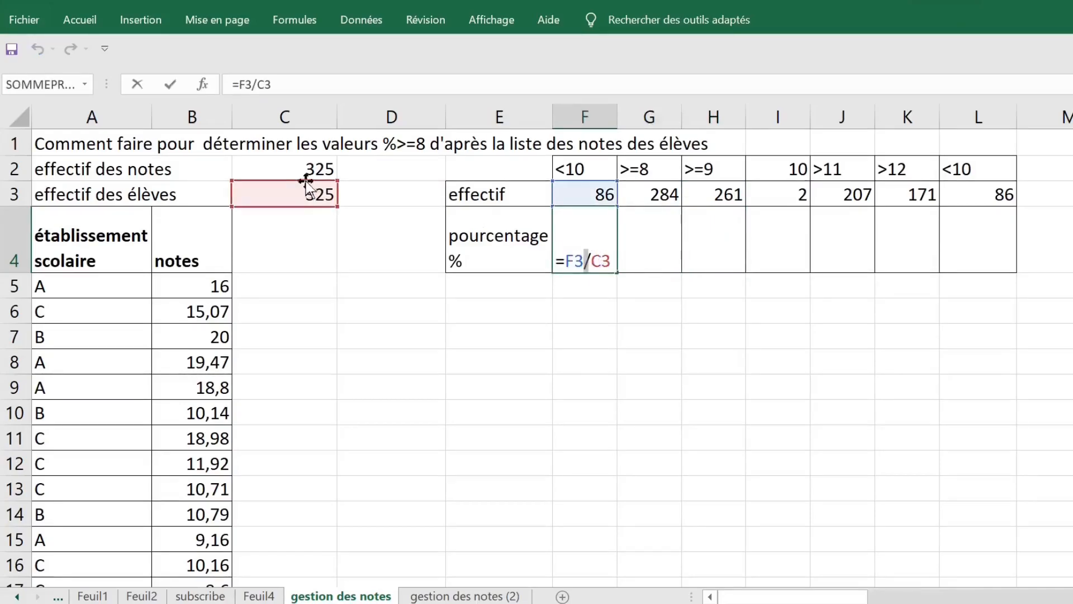
left_click(602, 257)
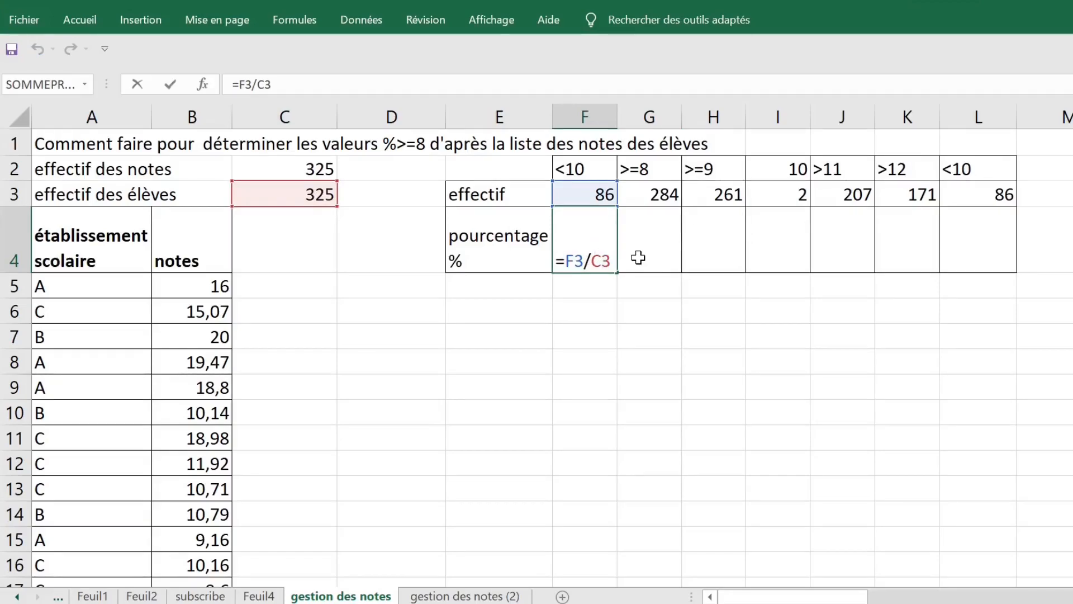
key("F4")
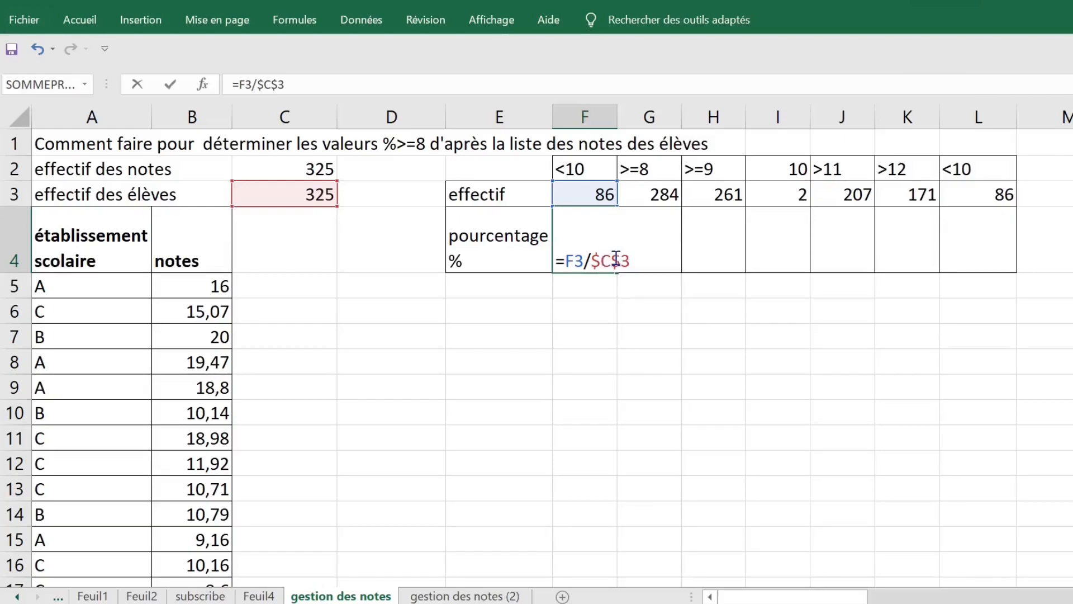
key("ctrl+Return")
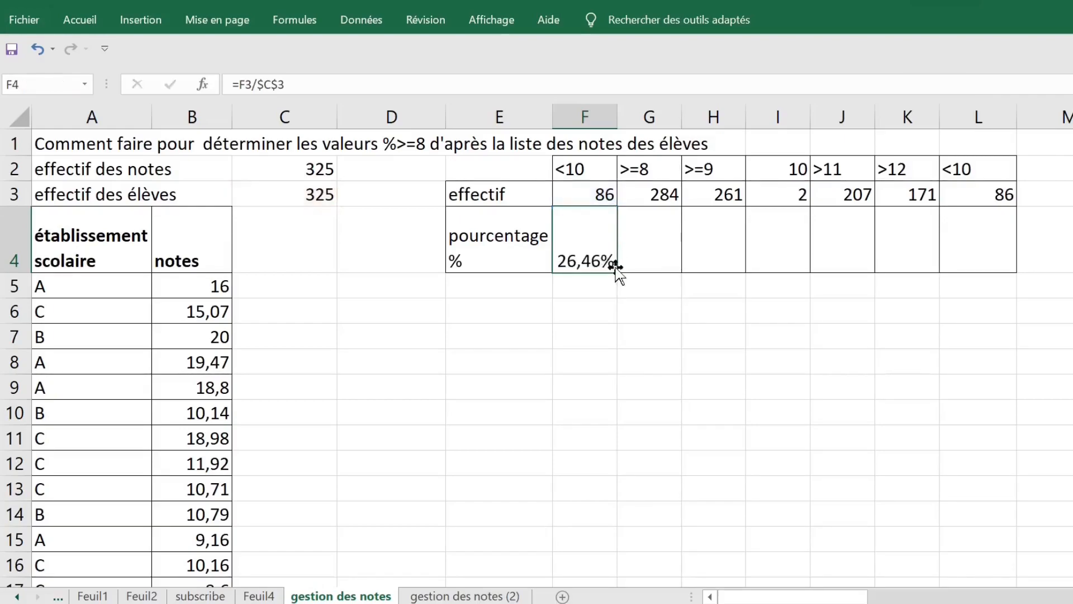
left_click_drag(618, 272, 995, 271)
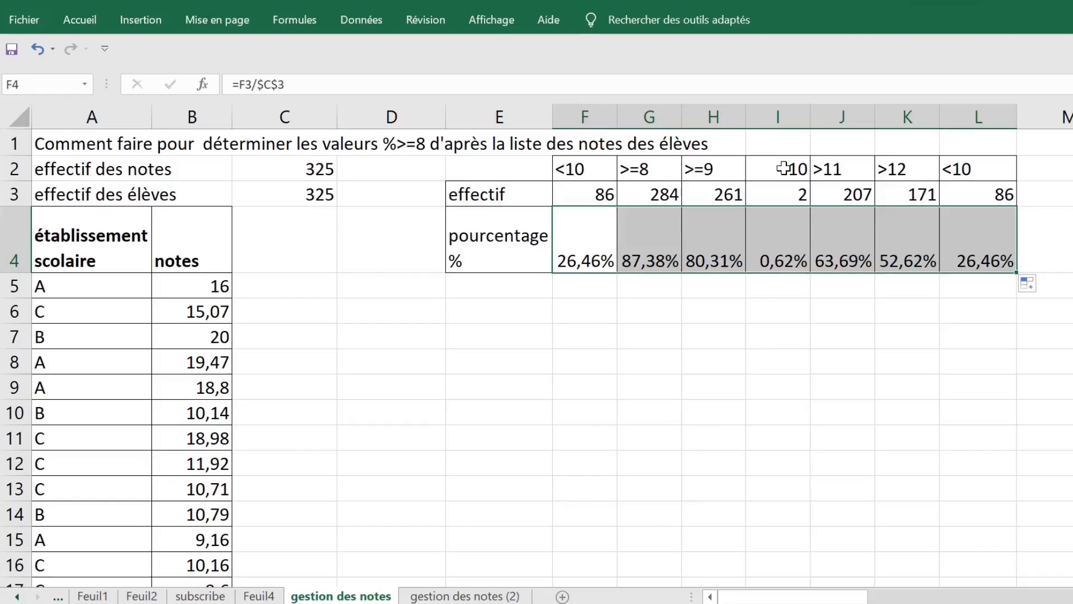
left_click(507, 308)
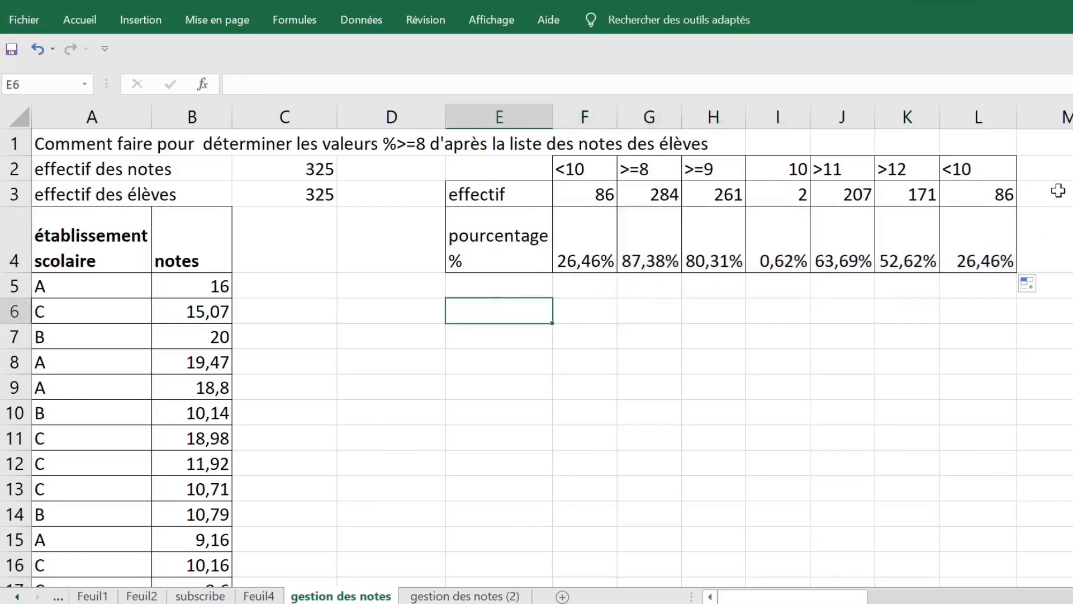
- Enter the heading moyenne in cell M2
left_click(1059, 168)
type("moyenne")
left_click(874, 244)
key("Up")
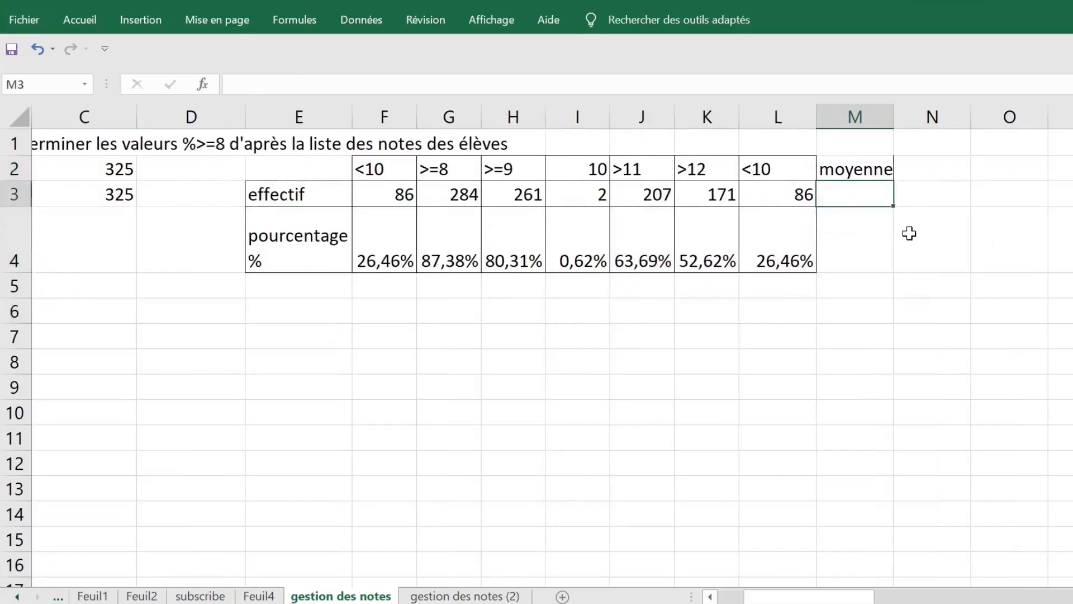
- Try to enter =NB.SI(notes;>=10) in M3, using the defined name notes as the range
type("=nb")
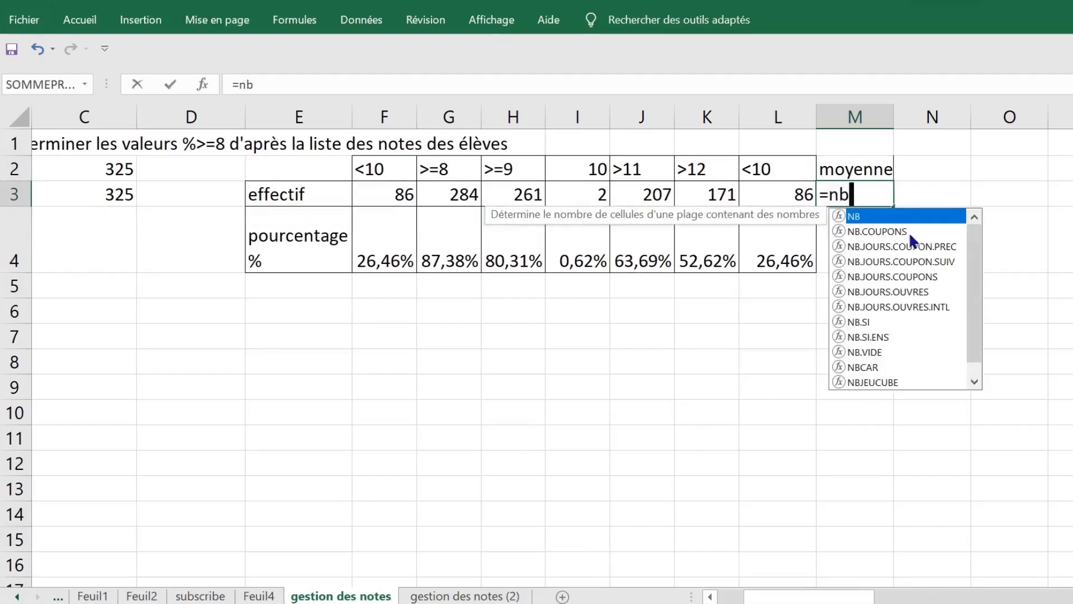
type(".si")
key("Tab")
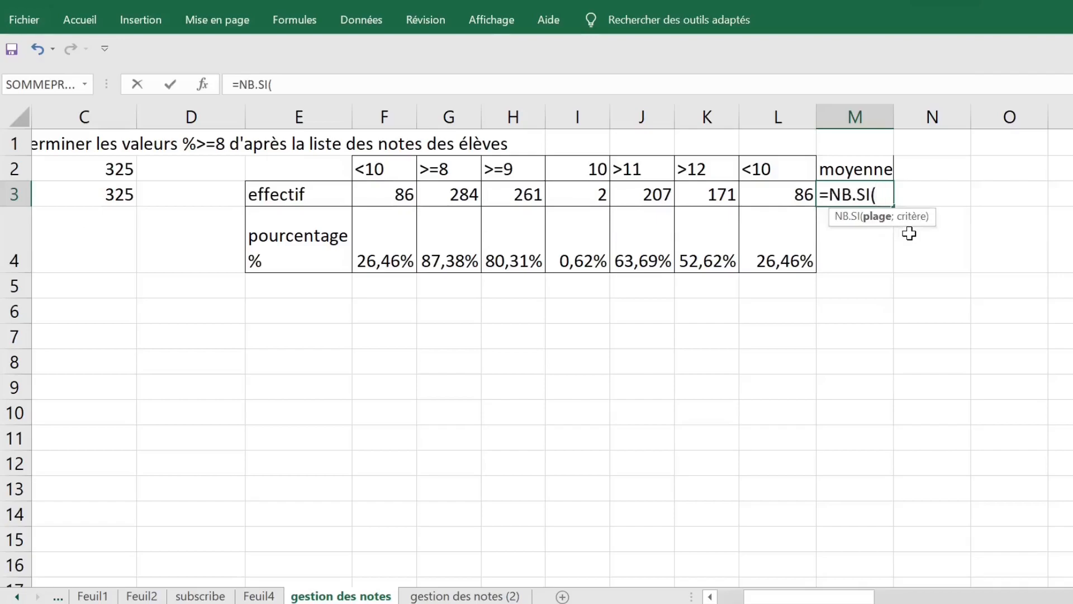
key("F3")
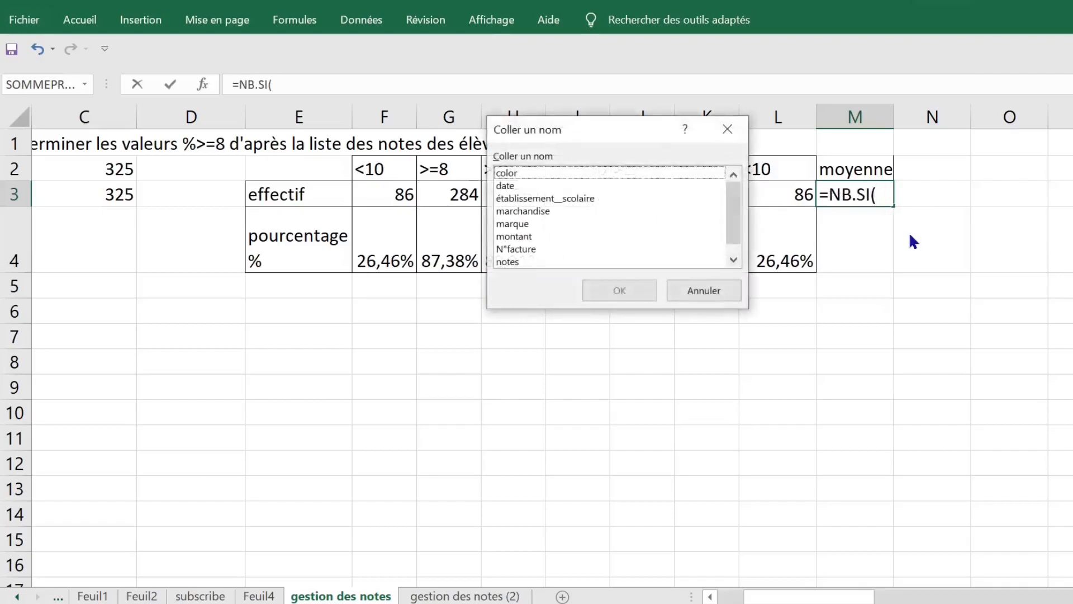
left_click(525, 263)
double_click(520, 262)
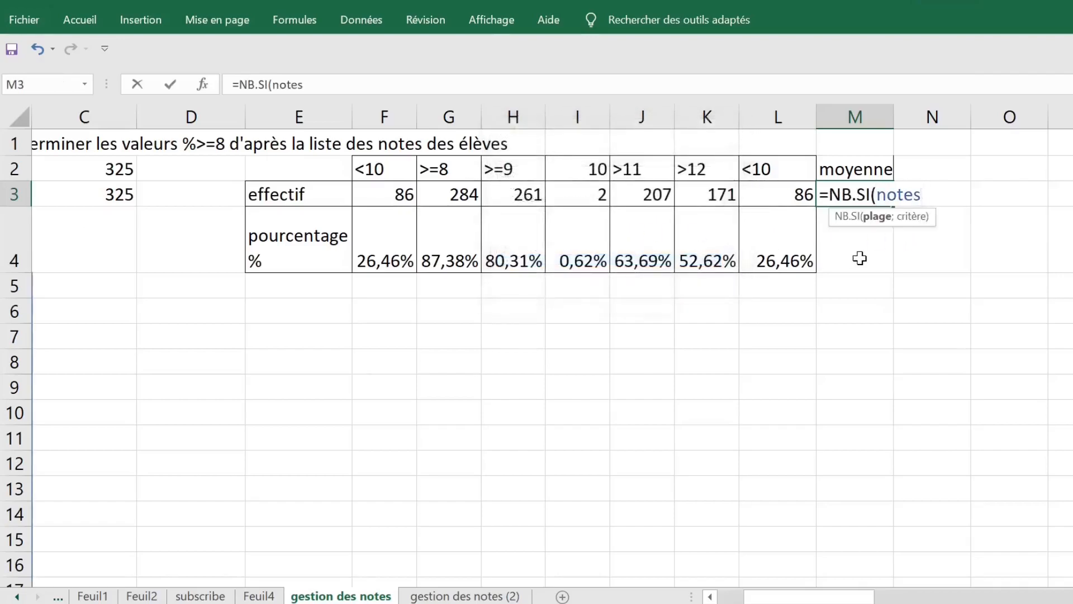
type(";<")
key("BackSpace")
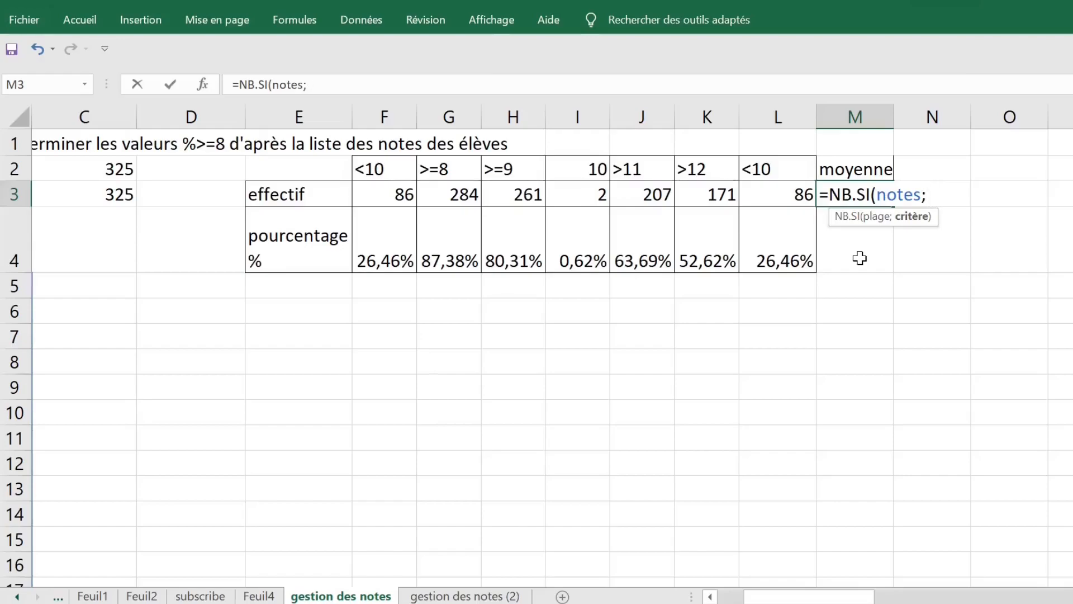
type(">=10)")
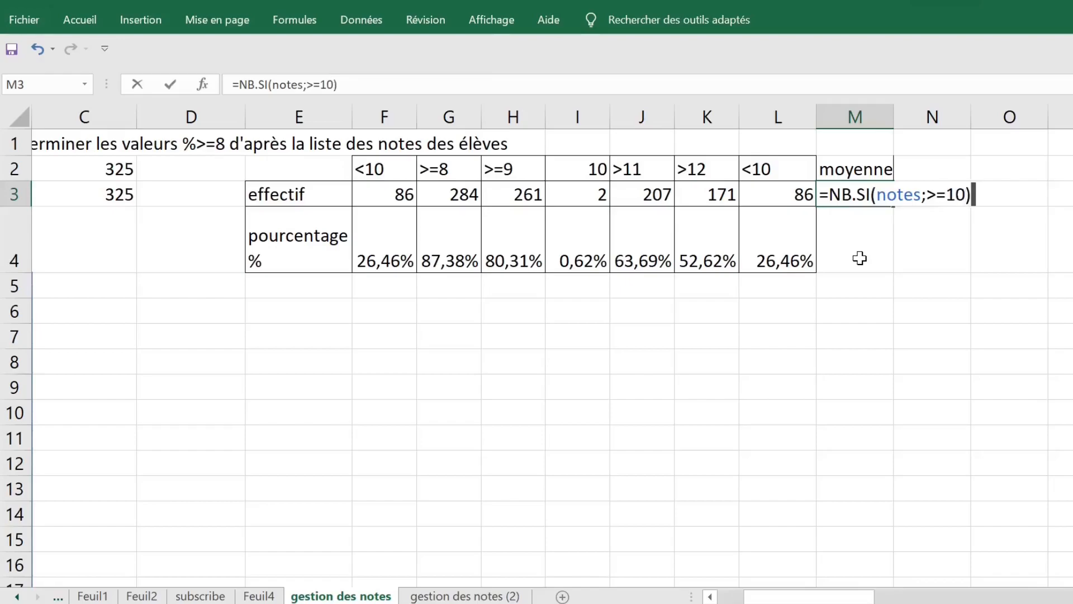
key("Return")
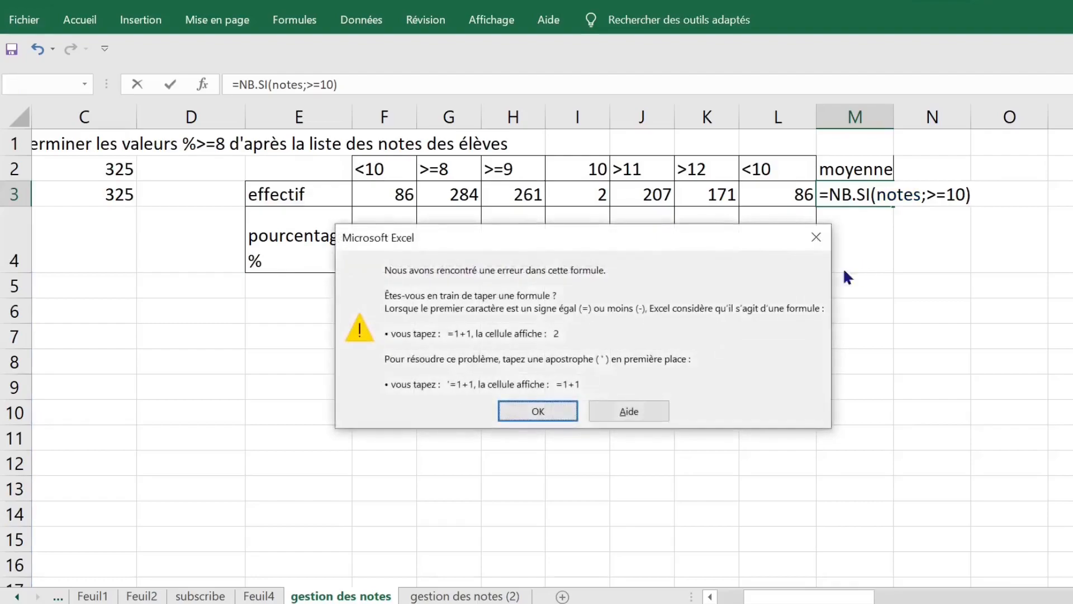
left_click(551, 412)
- Enclose the criterion >=10 in quotation marks in the M3 formula
left_click_drag(927, 192, 962, 190)
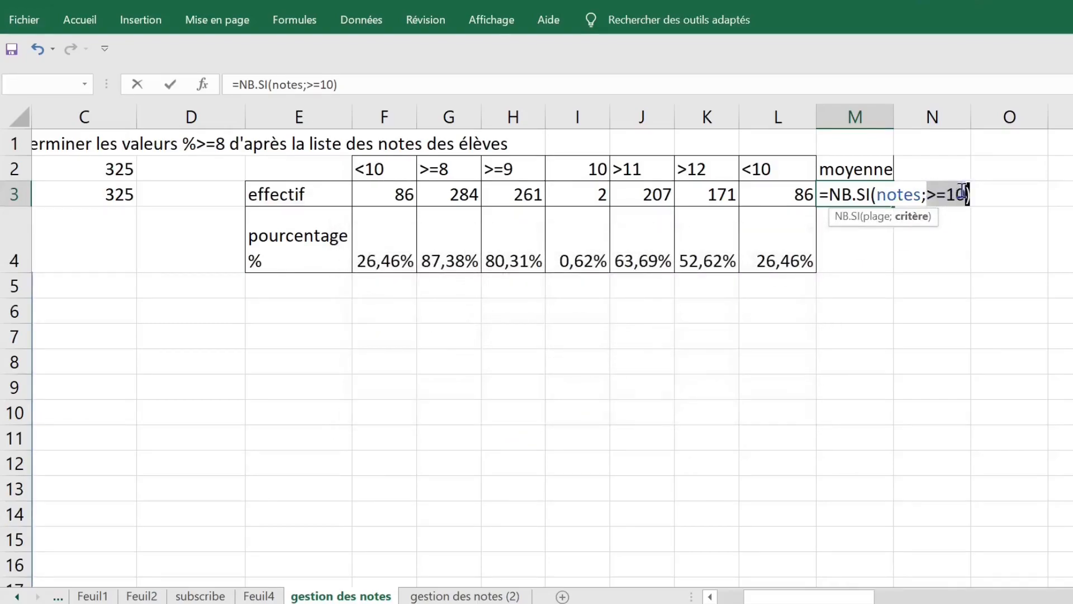
left_click(928, 192)
type("\"")
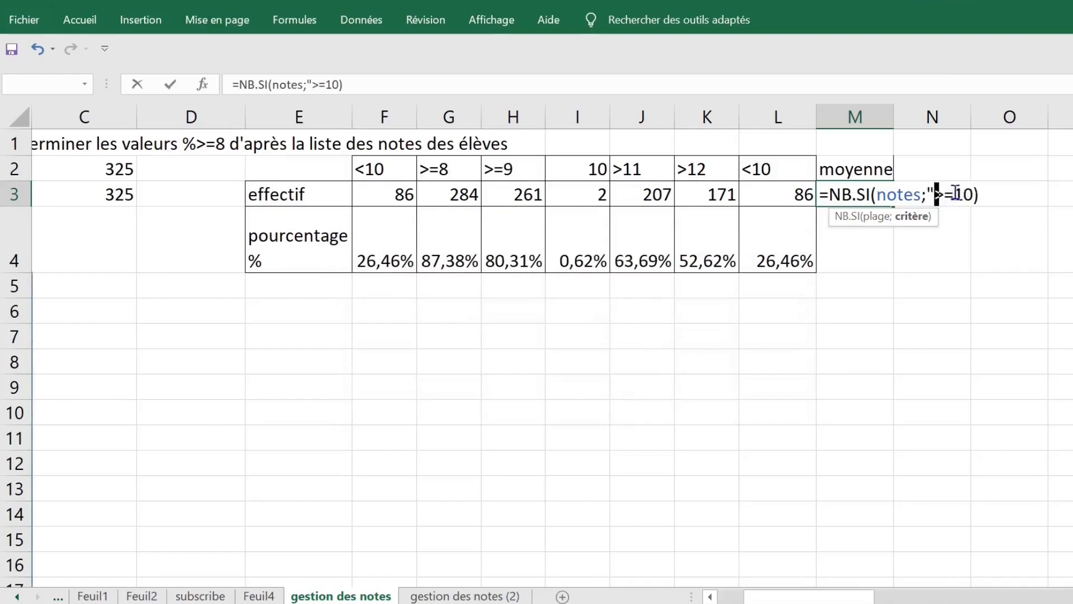
left_click(973, 192)
type("\"")
- Enlarge the screen with Magnifier to examine the quoted criterion in the M3 formula
key("super+plus")
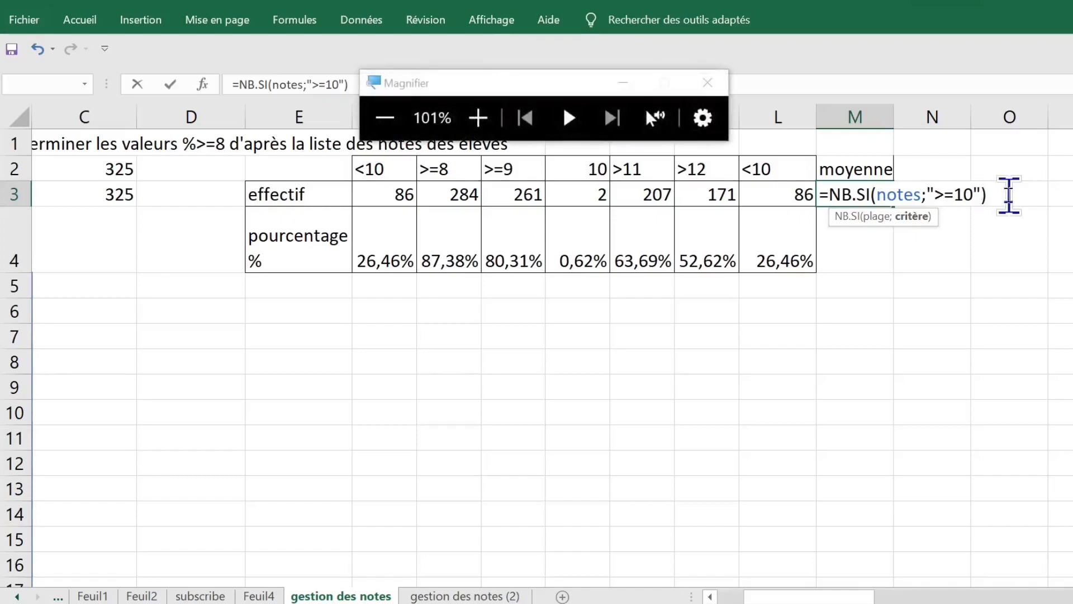
key("super+plus")
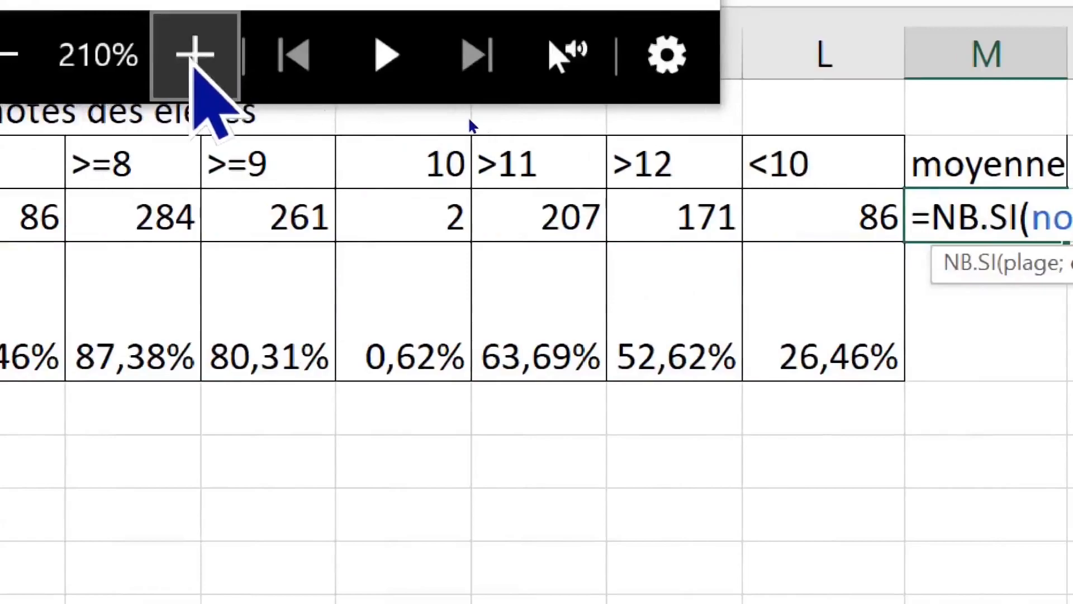
left_click(192, 67)
left_click(192, 67)
left_click(192, 67)
left_click(192, 67)
left_click(192, 67)
left_click(192, 67)
left_click(573, 14)
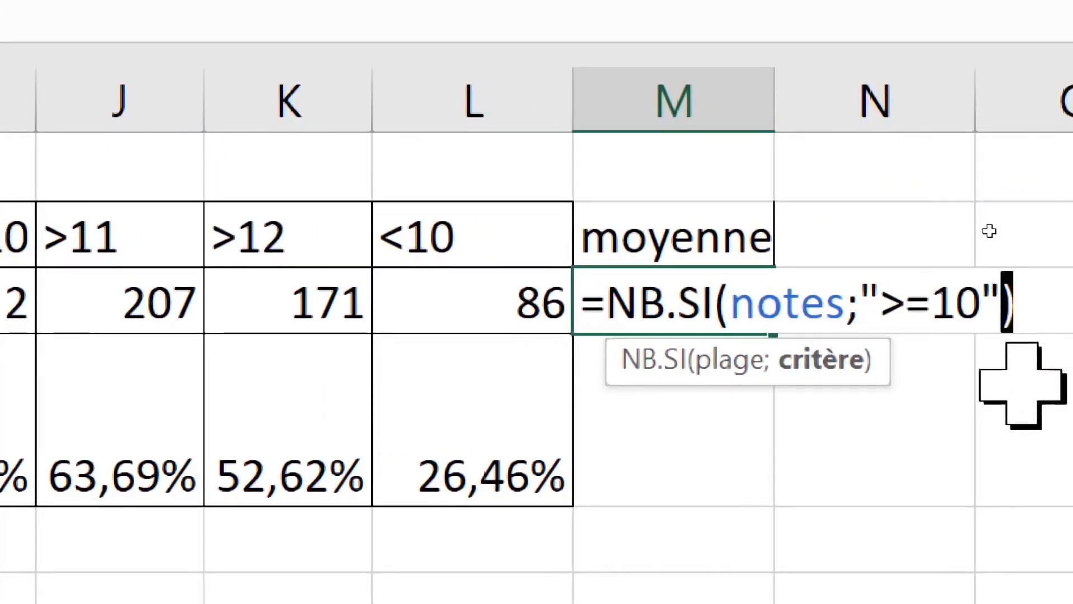
- Retype the closing parenthesis and enter the formula =NB.SI(notes;">=10") in M3
key("BackSpace")
type(")")
left_click_drag(1025, 300, 879, 297)
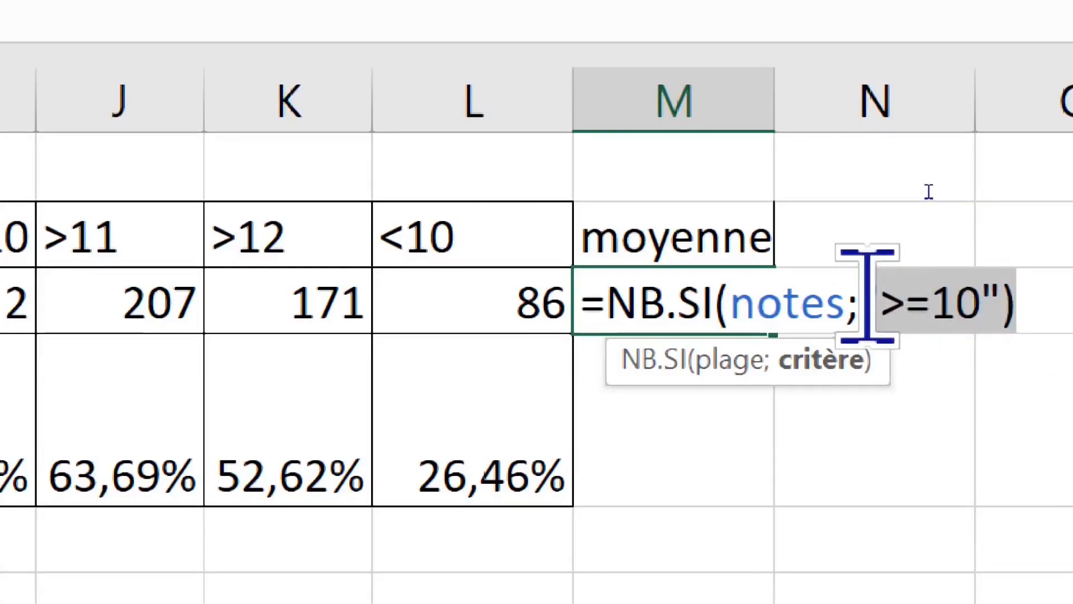
key("Left")
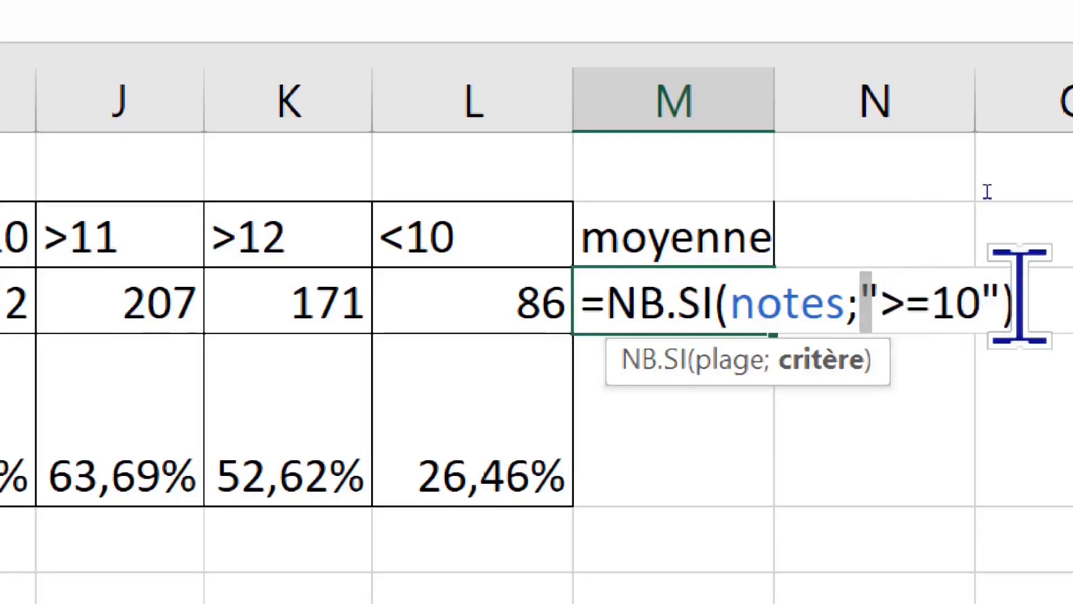
key("ctrl+Return")
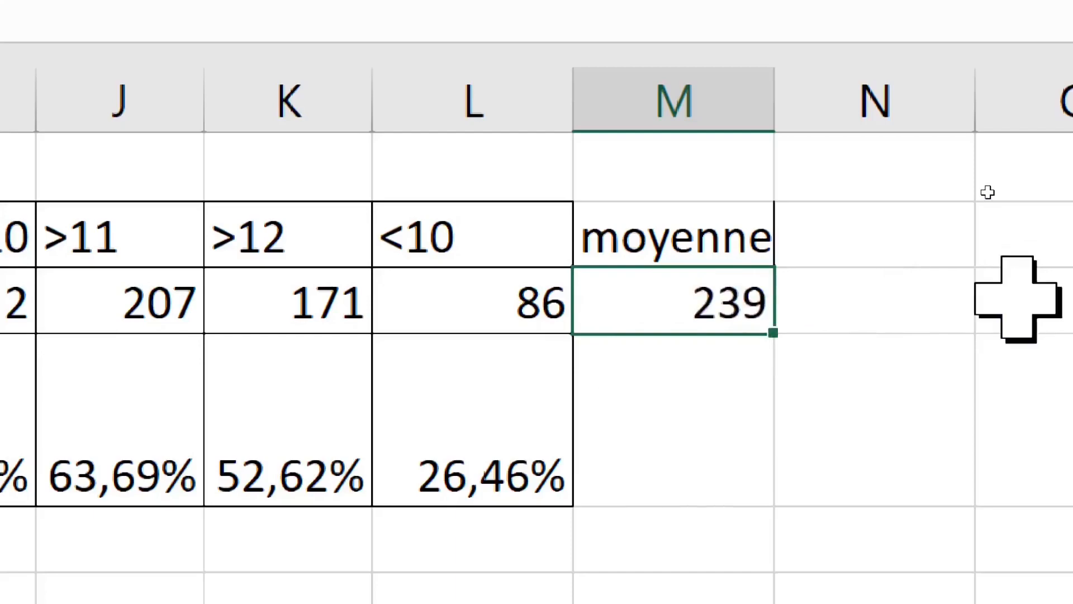
- Begin the formula =M3/ in M4 to calculate the percentage of students with grades of at least 10
left_click(676, 433)
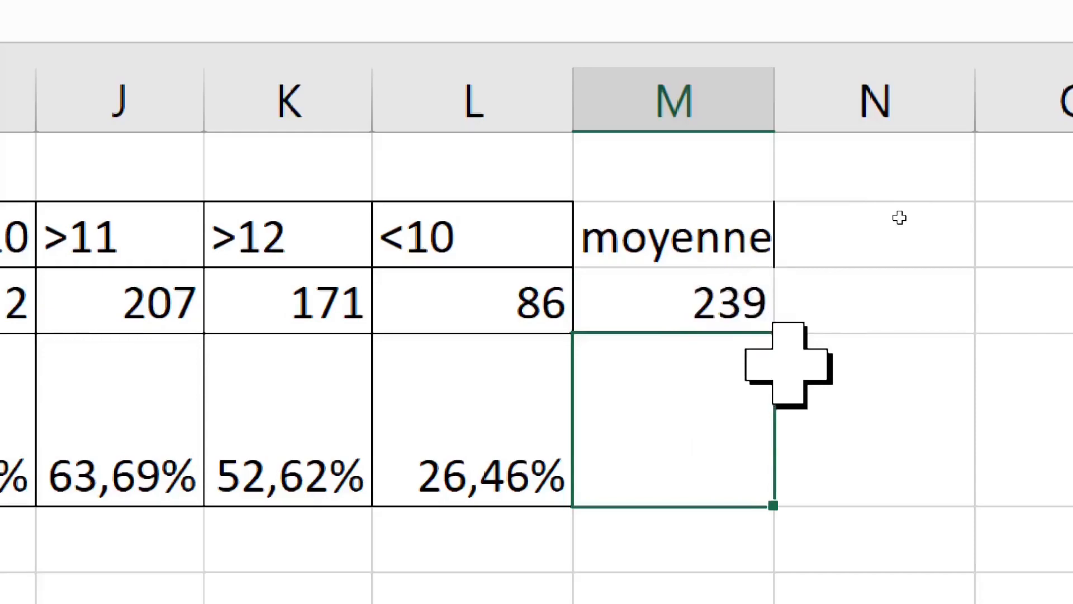
type("=")
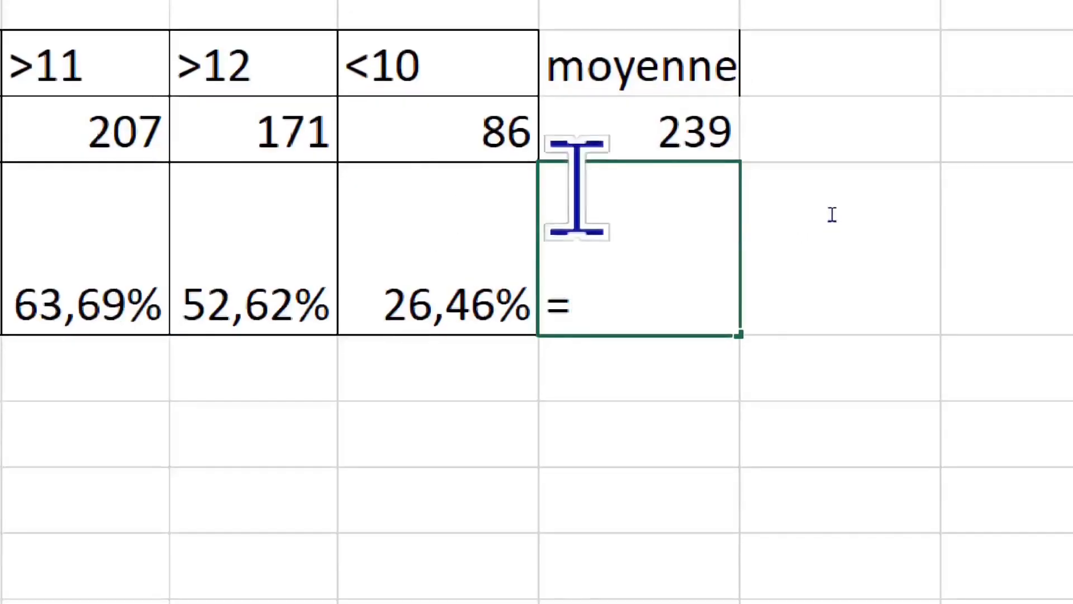
left_click(615, 123)
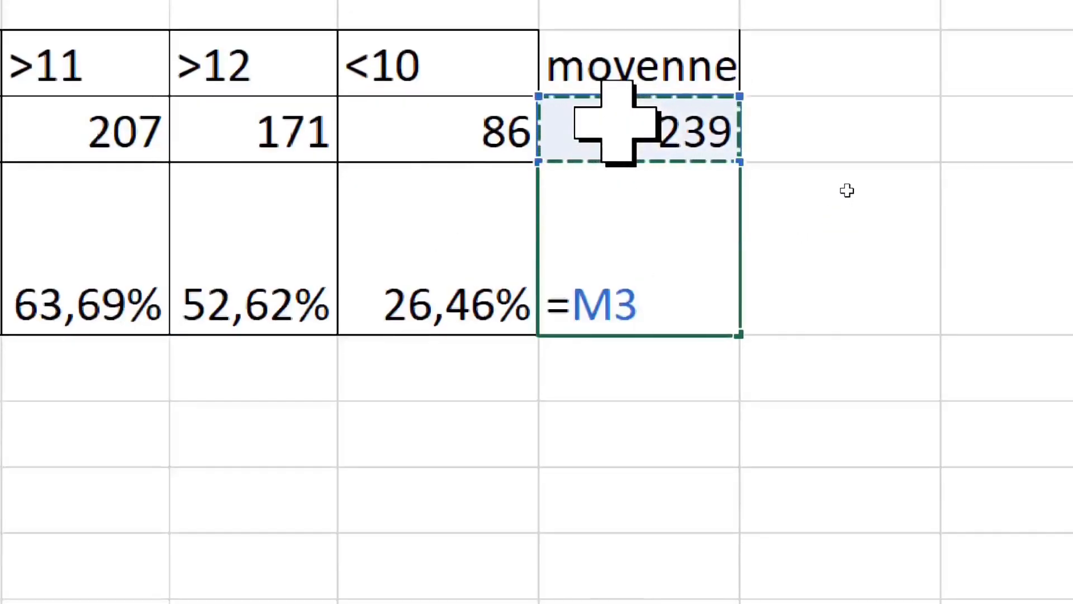
type("/")
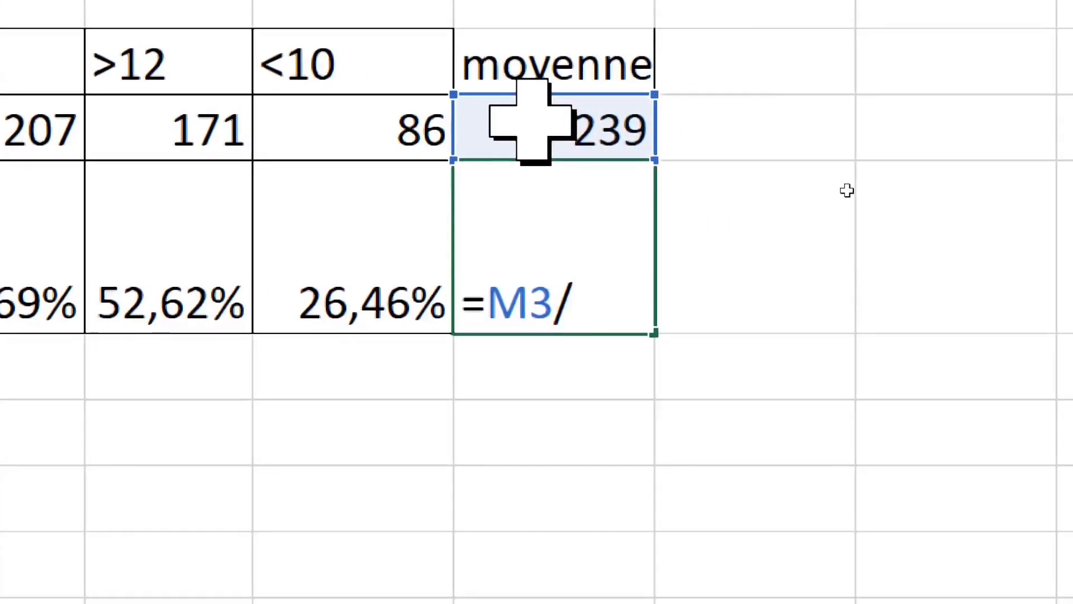